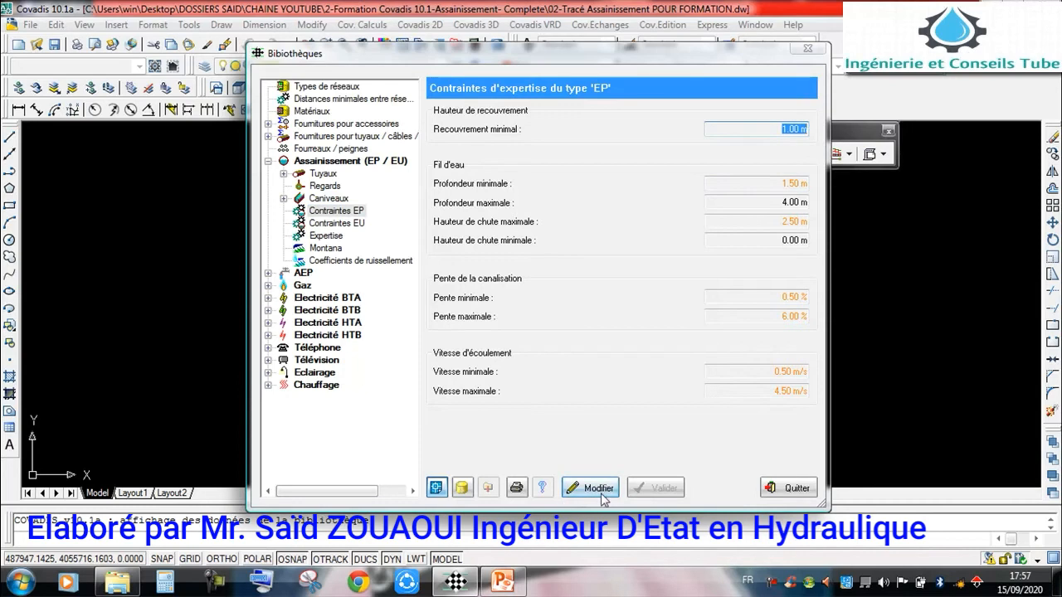
- Examine the EP expertise constraints for invert depth, drop height, pipe slope and flow velocity in edit mode, and leave without changes
left_click(592, 490)
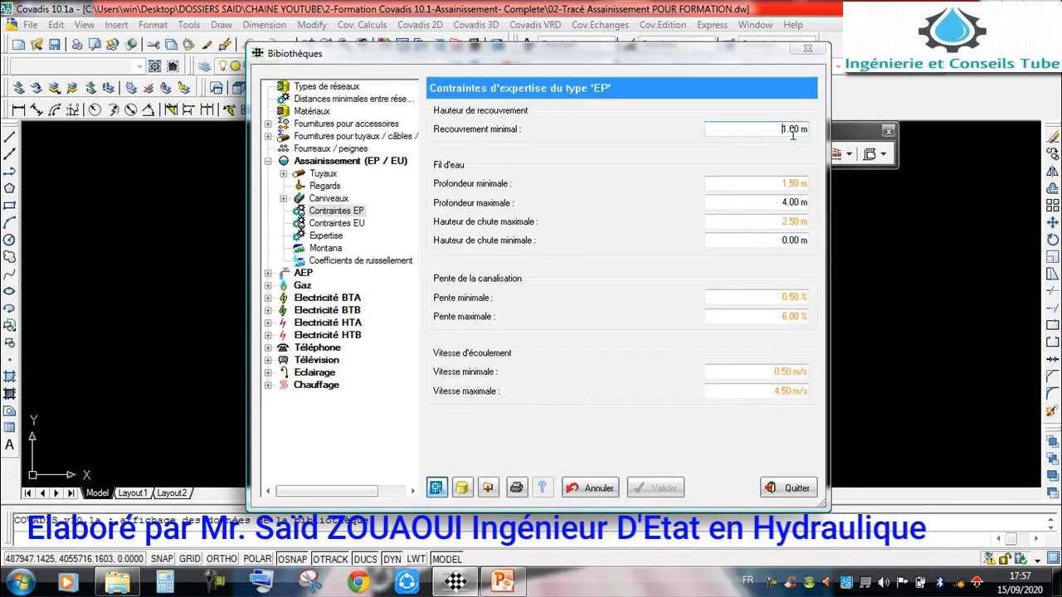
left_click(767, 182)
double_click(767, 182)
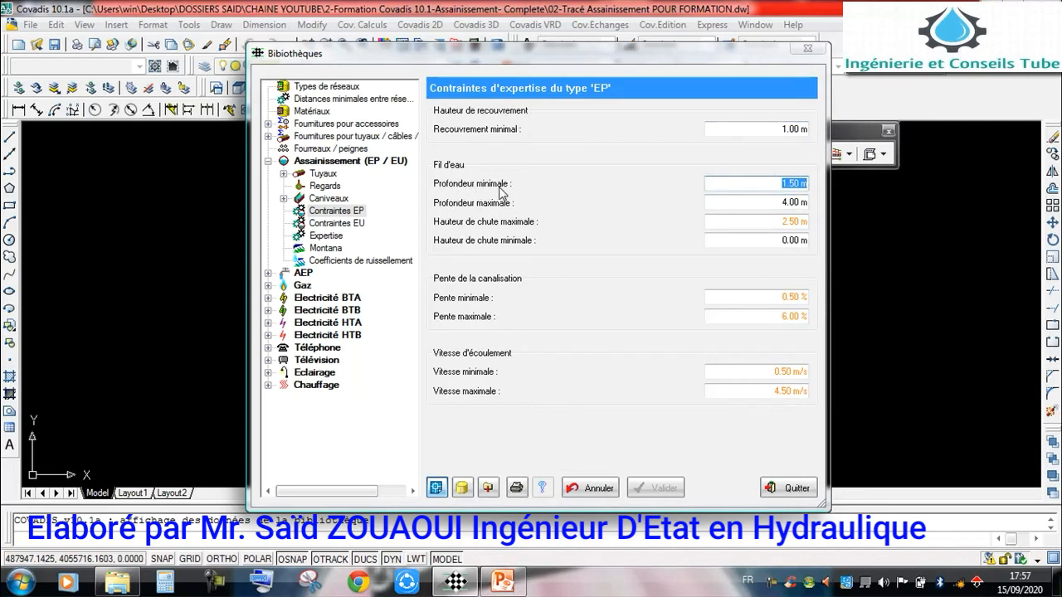
left_click_drag(767, 188, 799, 188)
left_click_drag(763, 203, 799, 202)
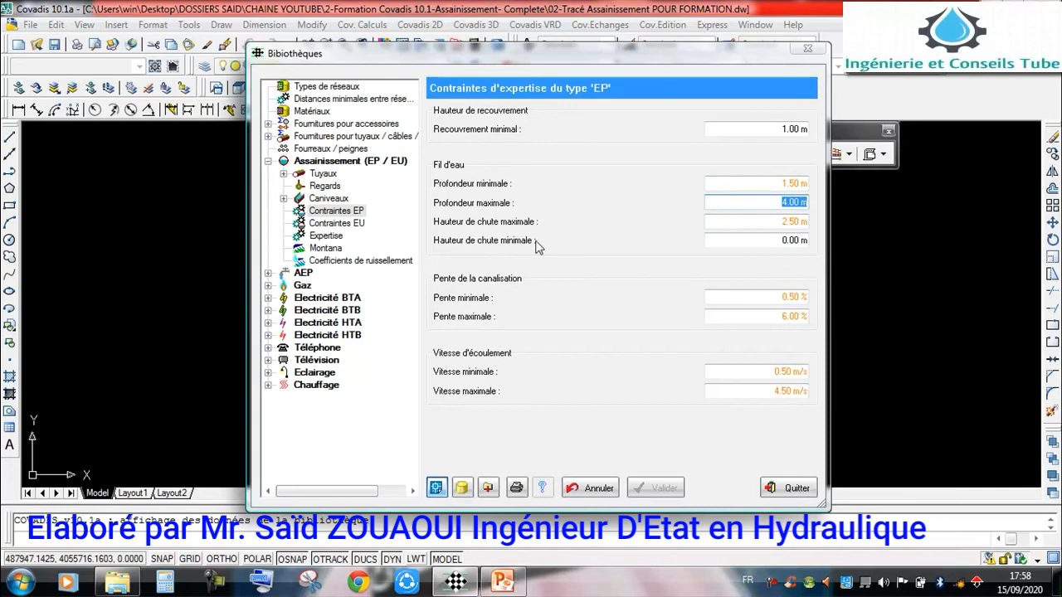
key("Tab")
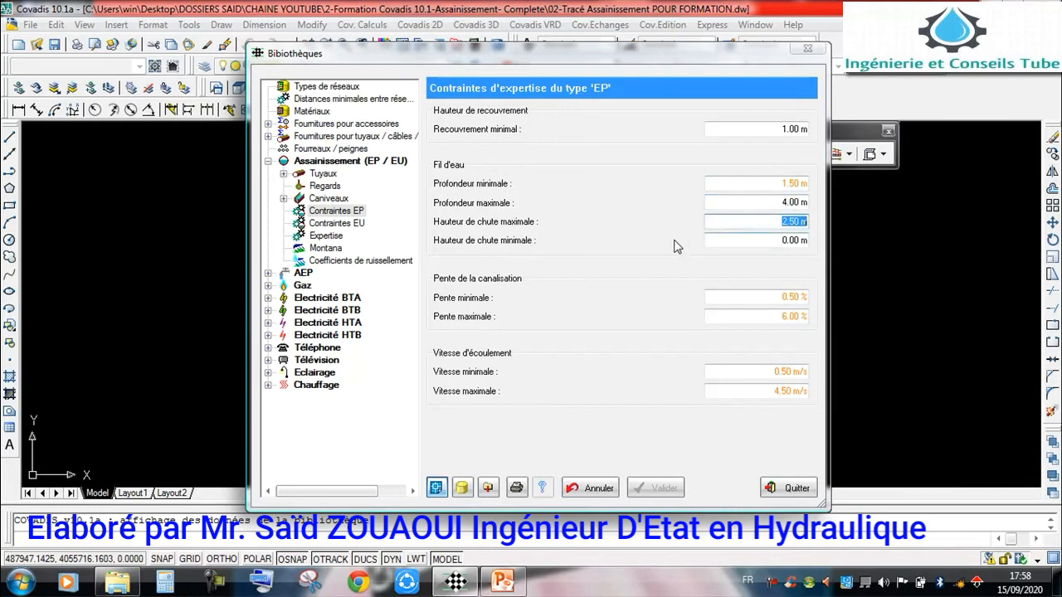
key("Tab")
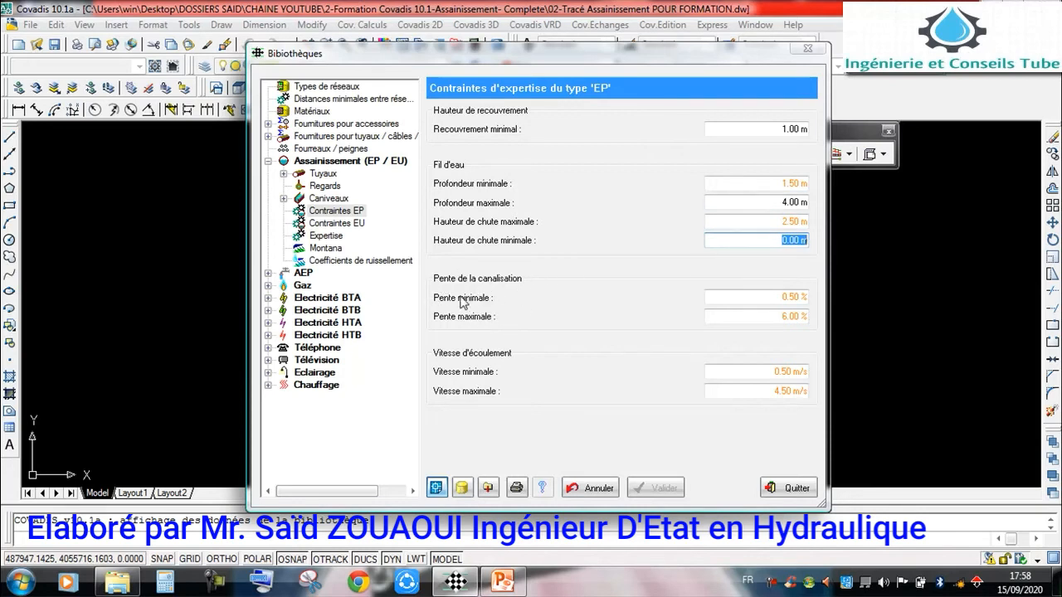
key("Tab")
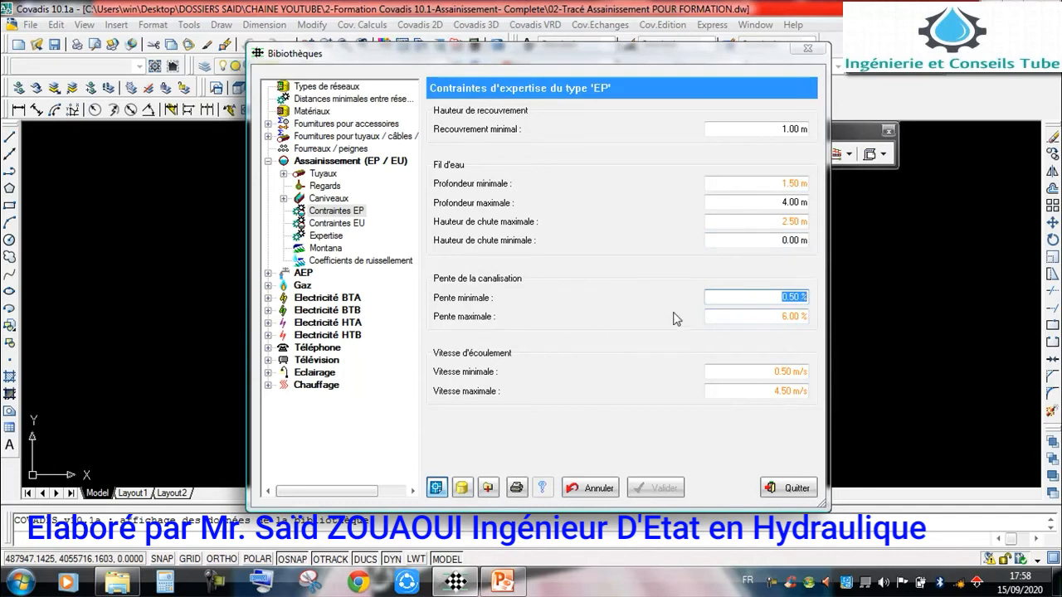
left_click_drag(774, 318, 808, 317)
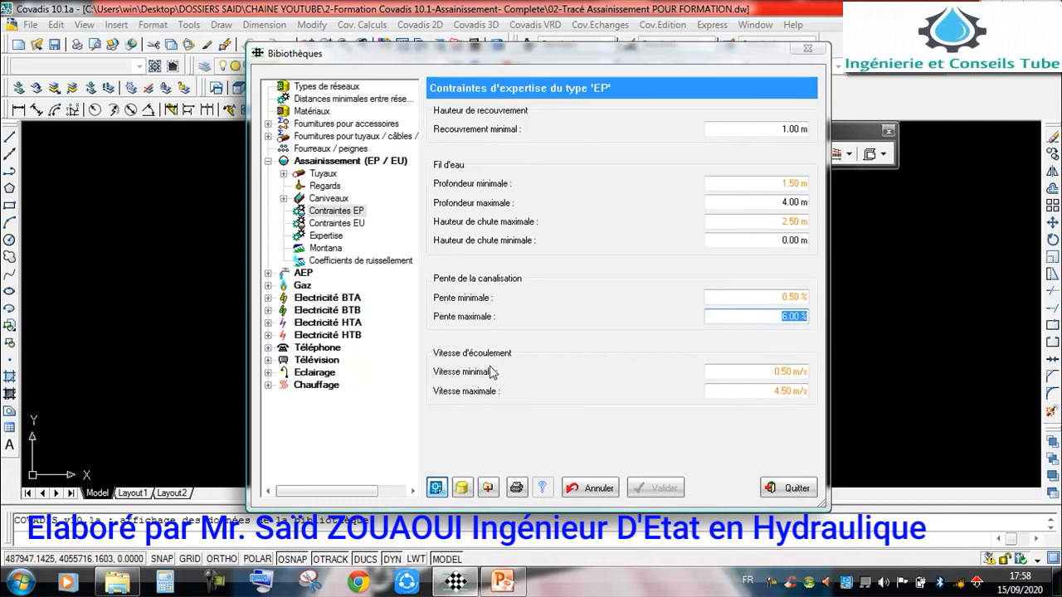
left_click_drag(772, 371, 804, 372)
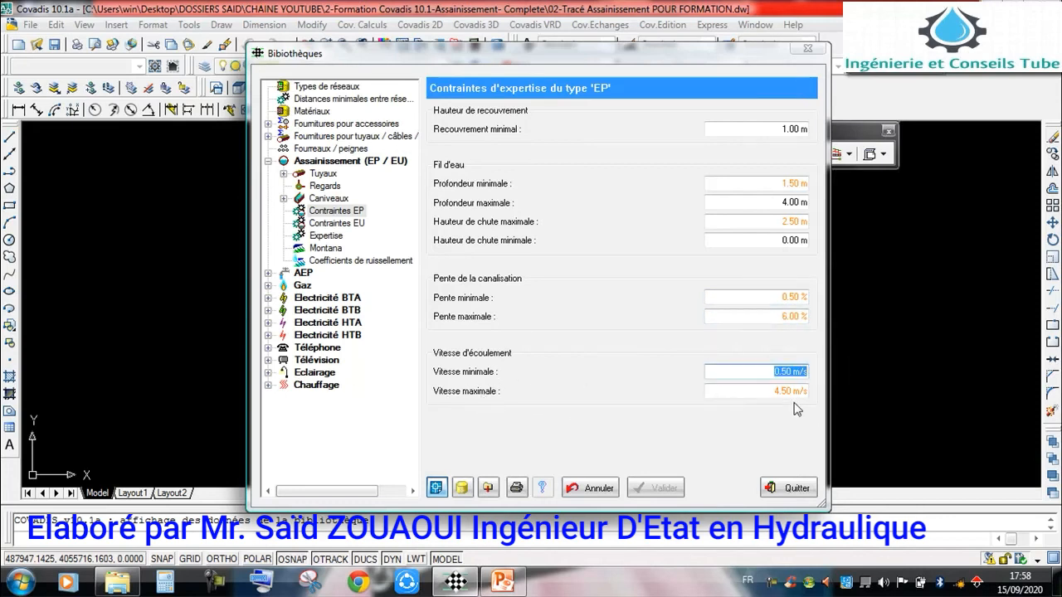
left_click(757, 392)
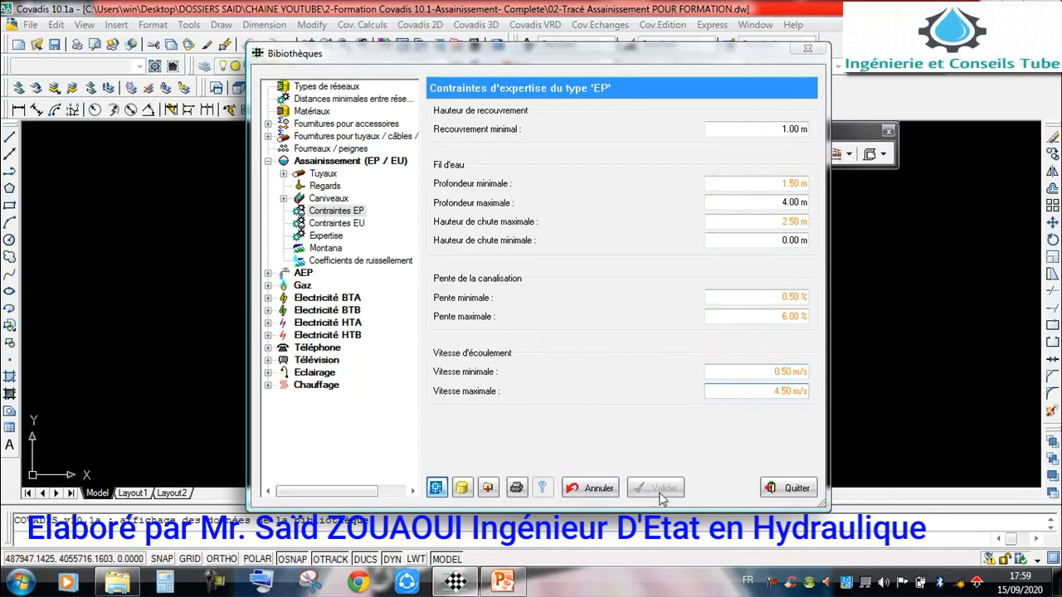
left_click(599, 488)
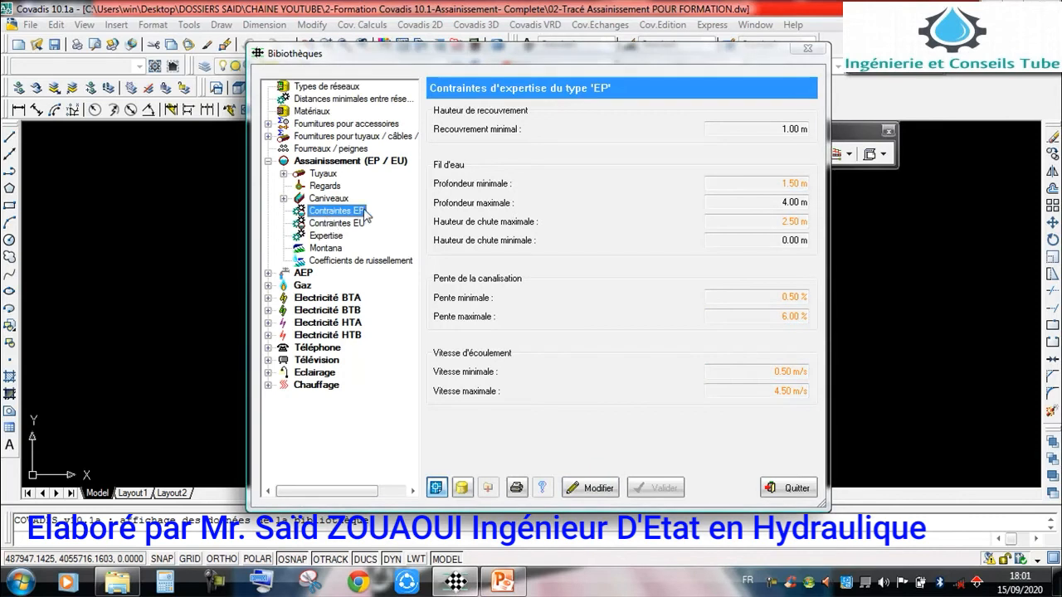
- Add a region named Blida to the Montana coefficients, keeping its 10-year return period and multiplier of 1.000
left_click(320, 249)
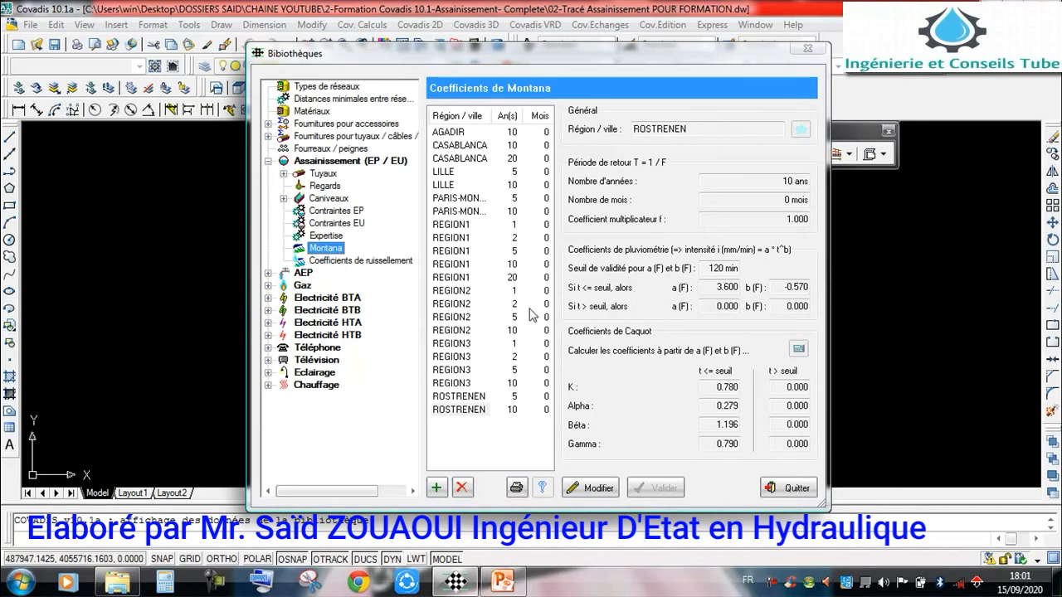
left_click(437, 489)
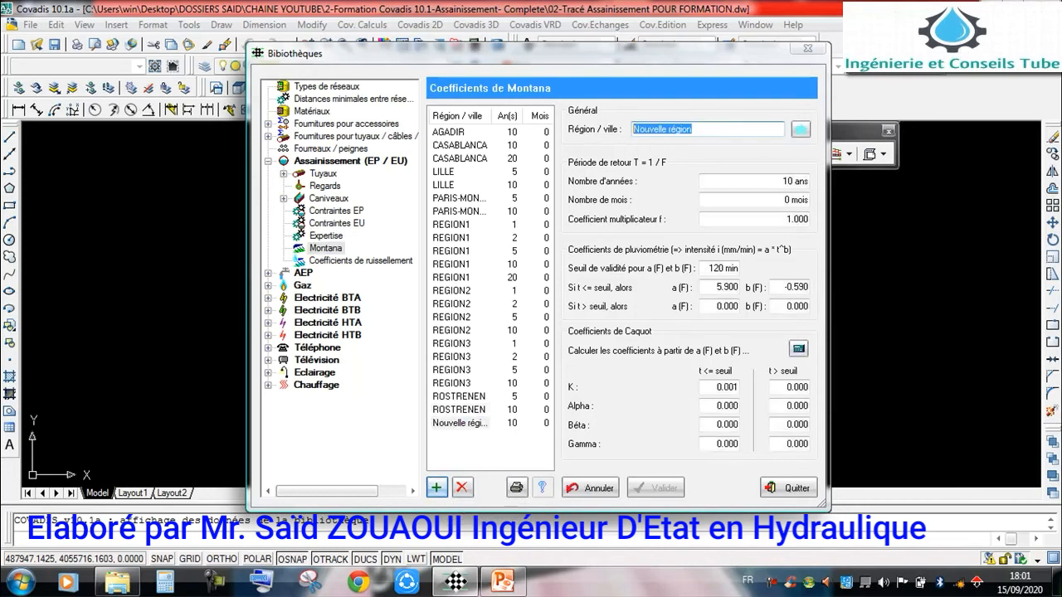
type("Blida")
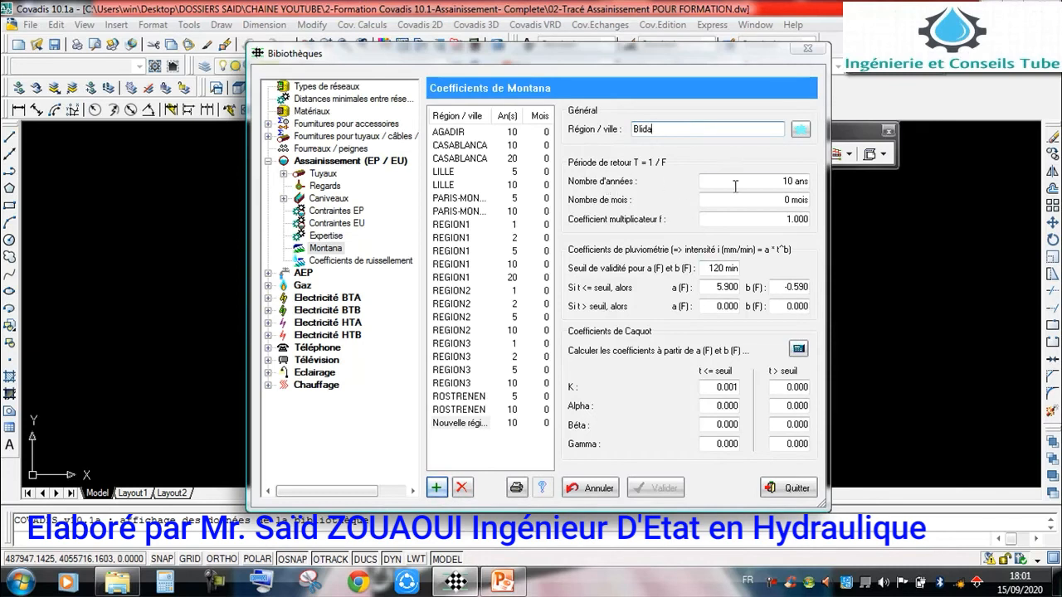
left_click(772, 183)
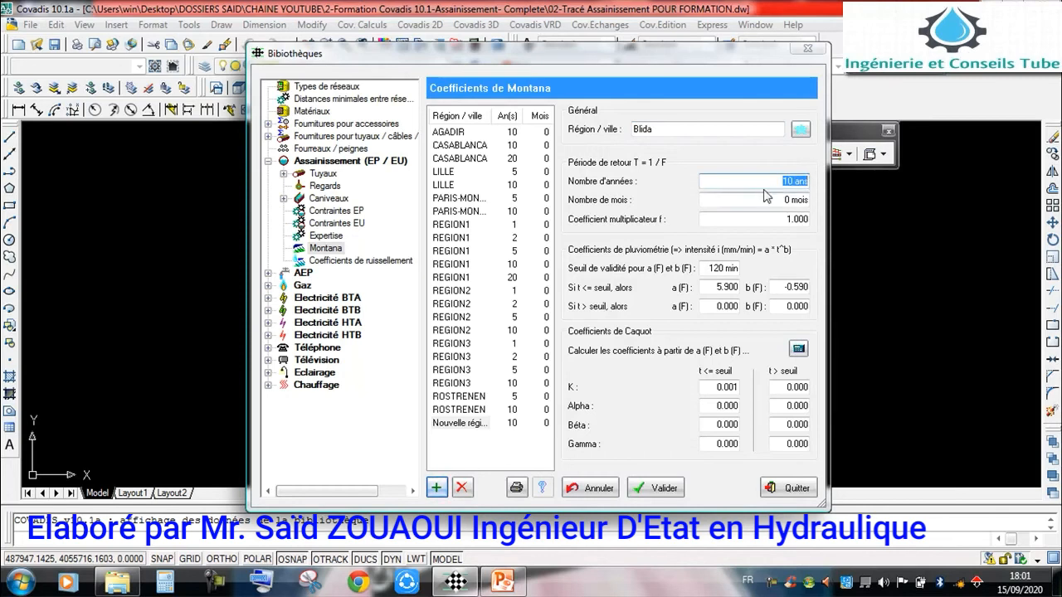
left_click(772, 184)
double_click(730, 220)
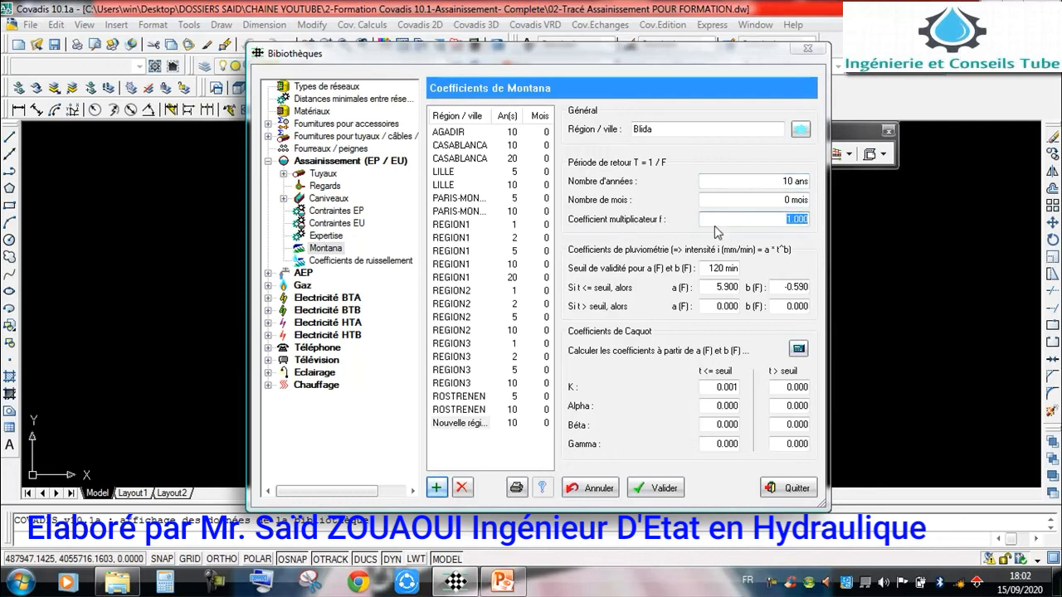
- Set Blida's validity threshold to 15 min and its below-threshold rainfall coefficients to a(F) 3.83 and b(F) -0.6
key("Tab")
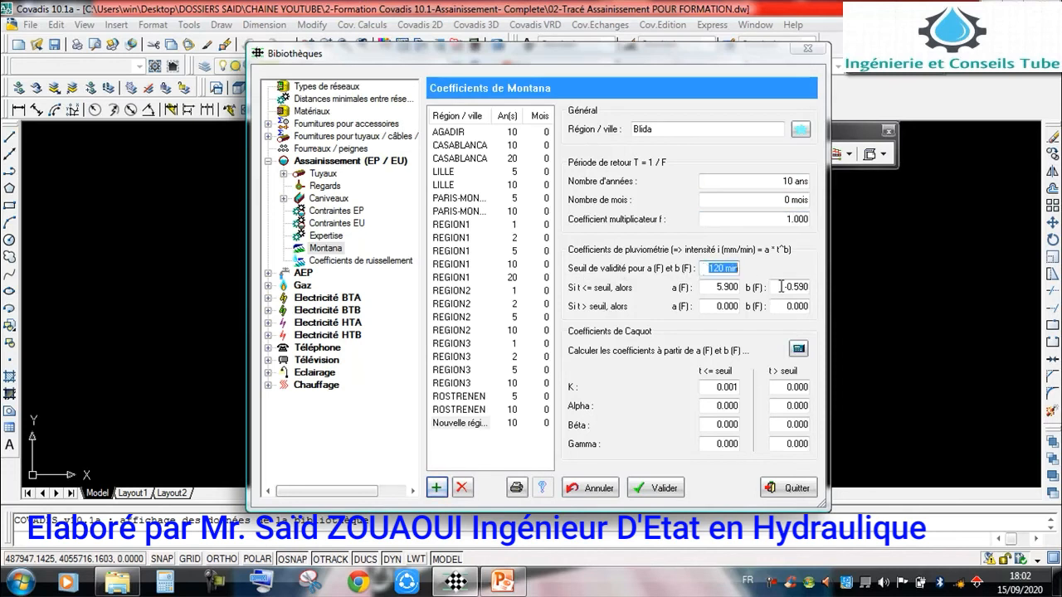
type("15")
left_click(731, 286)
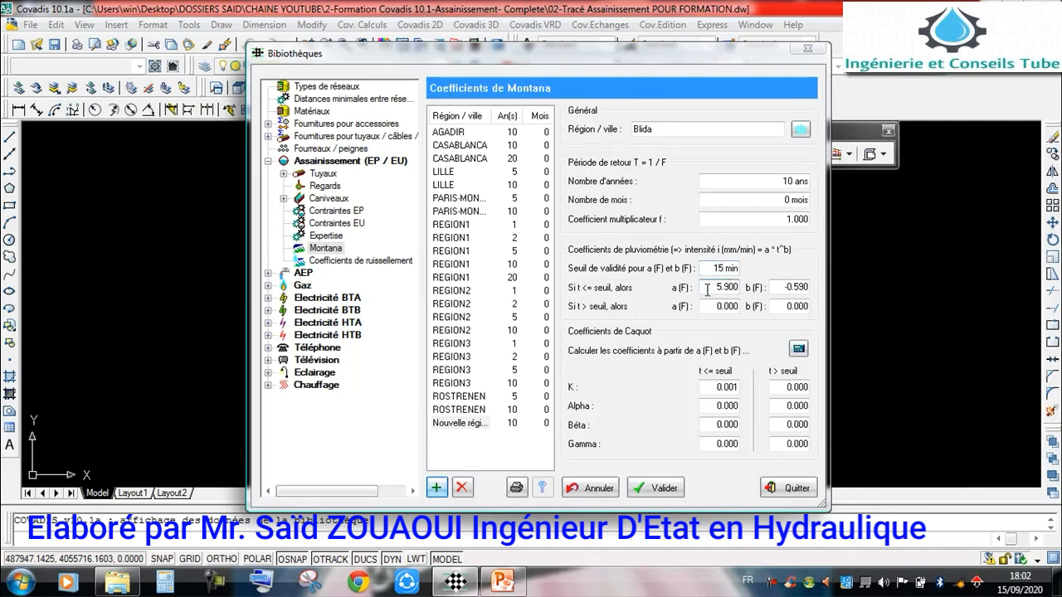
left_click_drag(704, 287, 918, 305)
type("3.83")
left_click_drag(783, 287, 819, 292)
type("-0.6")
key("Tab")
- Calculate and keep the Caquot coefficients from a(F) and b(F), validate the Blida entry, and close the libraries
left_click(798, 350)
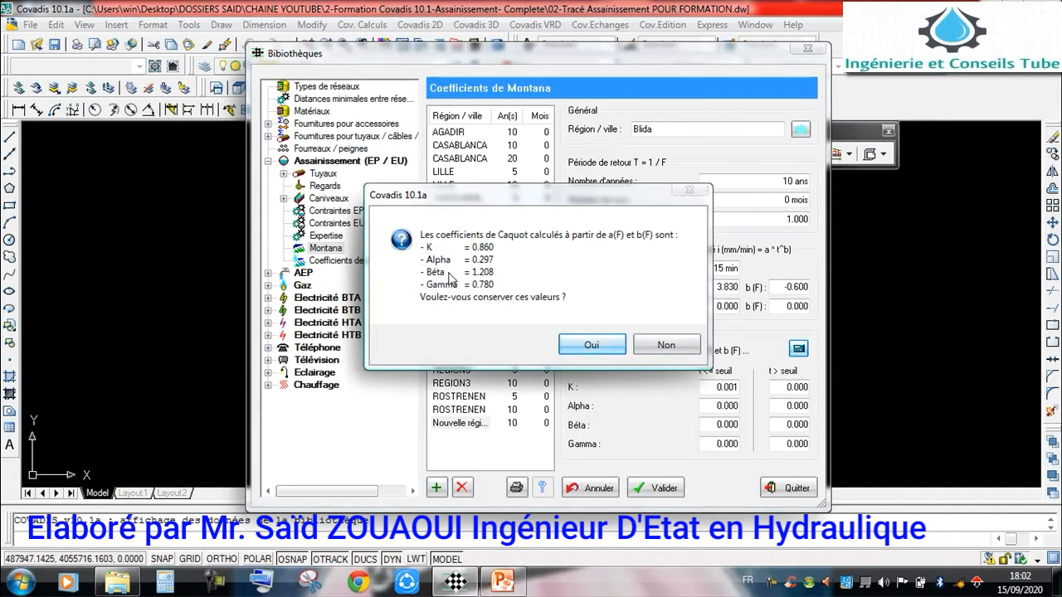
left_click(588, 344)
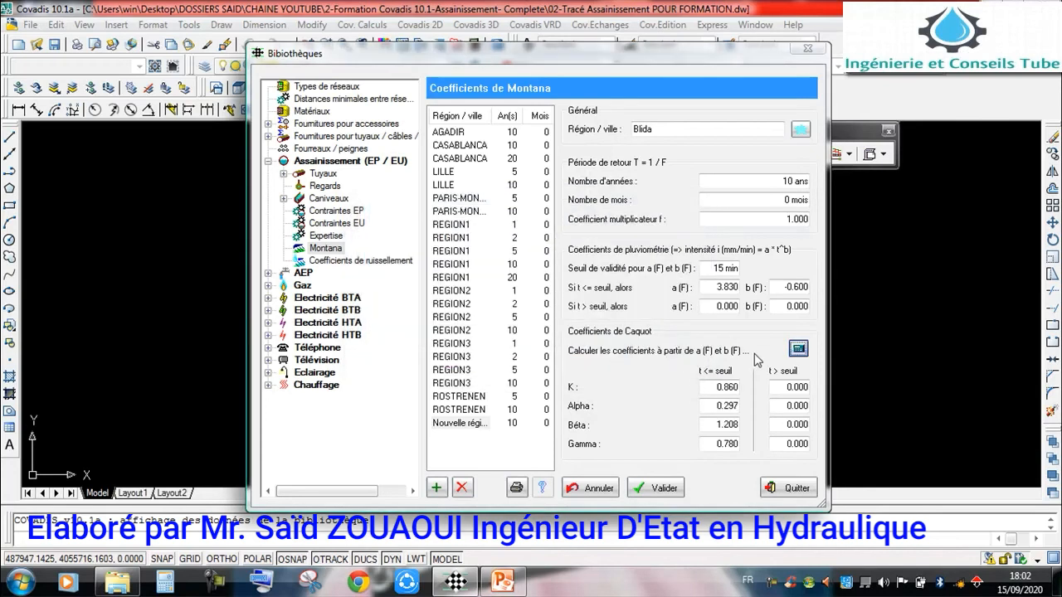
left_click(653, 490)
left_click(448, 426)
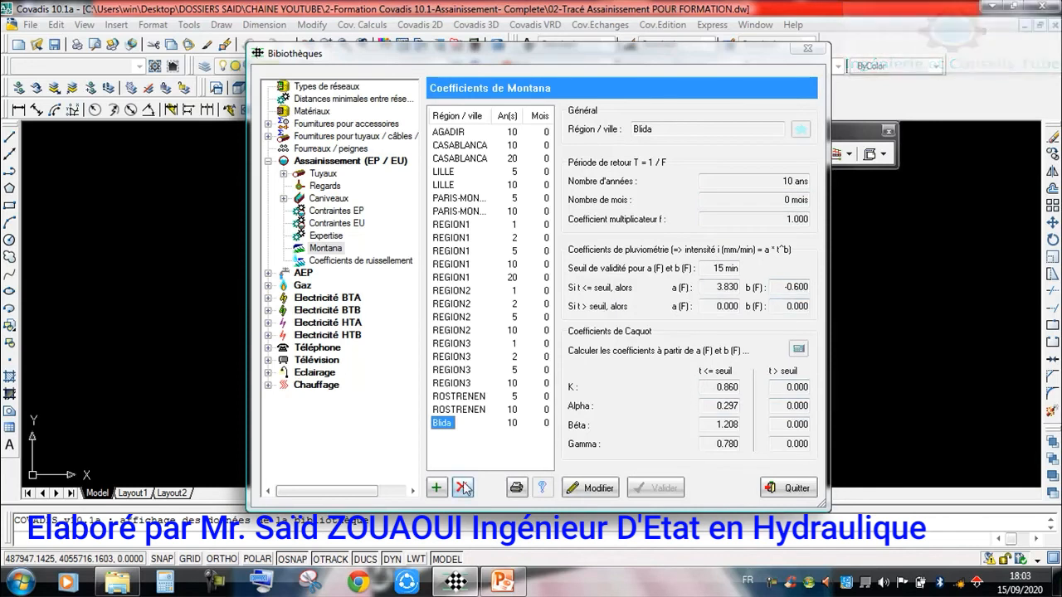
left_click(792, 487)
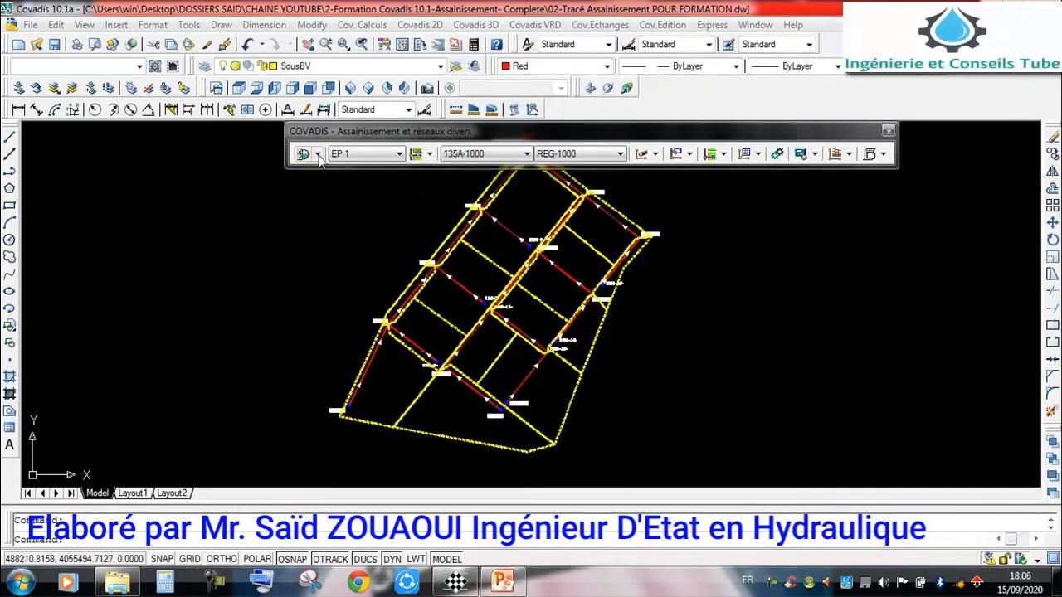
- Open the network parameters and confirm TN_Initial as the layer of the terrain model faces
left_click(318, 154)
left_click(357, 172)
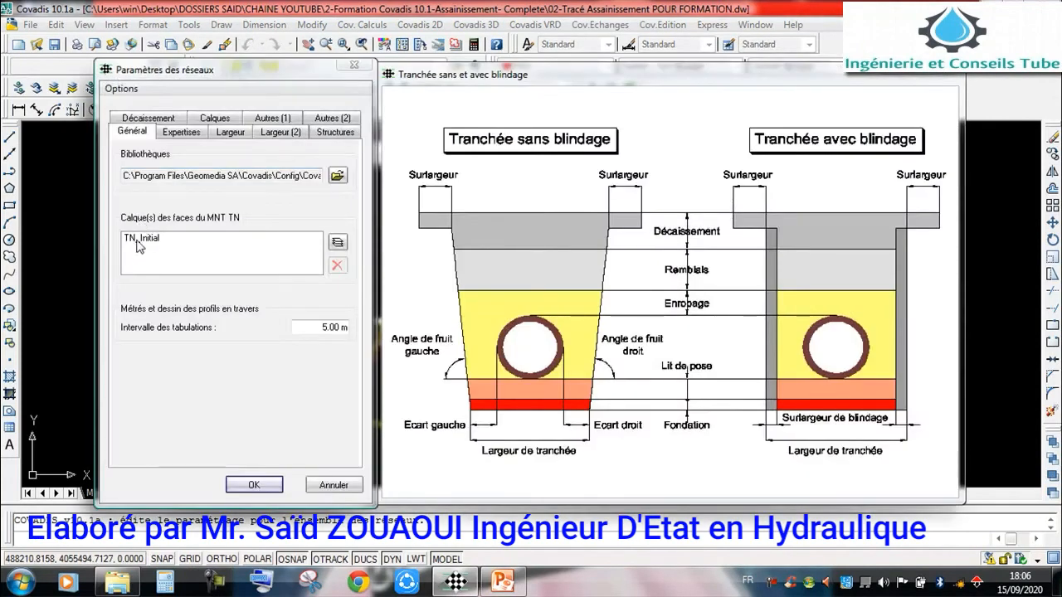
left_click(143, 240)
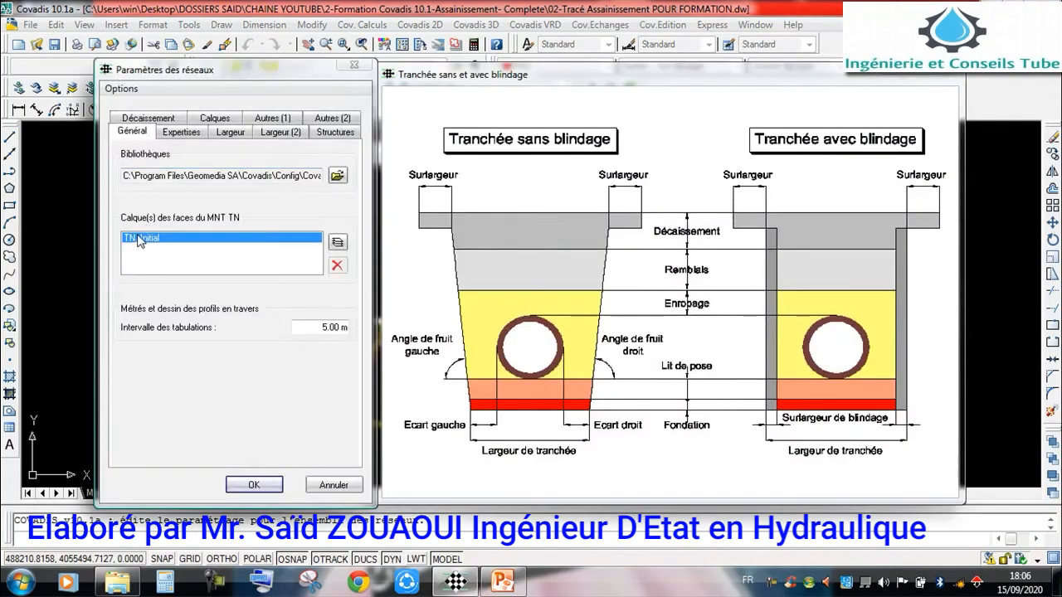
left_click(336, 245)
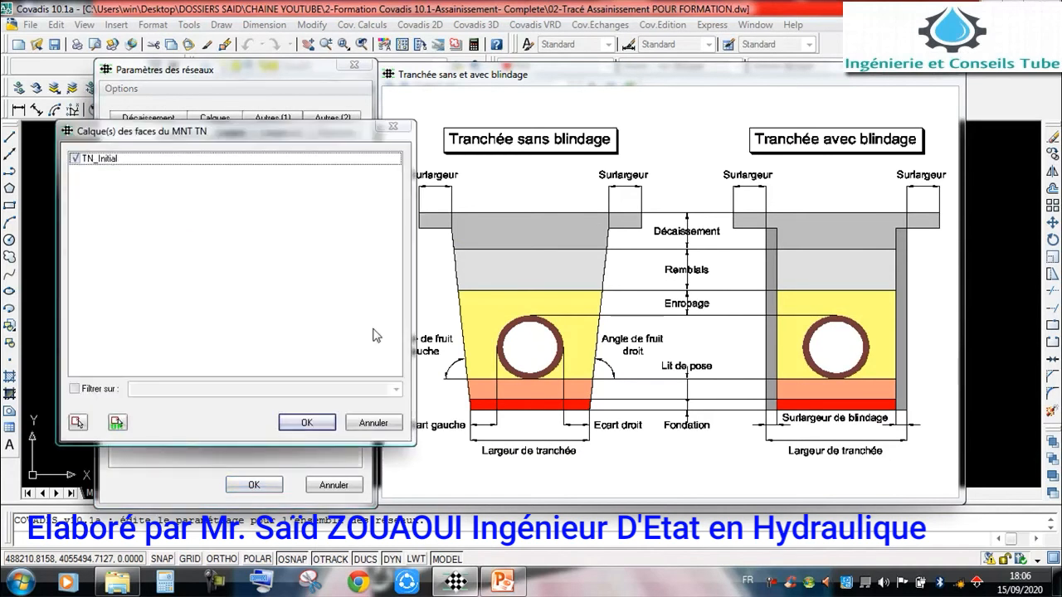
left_click(306, 419)
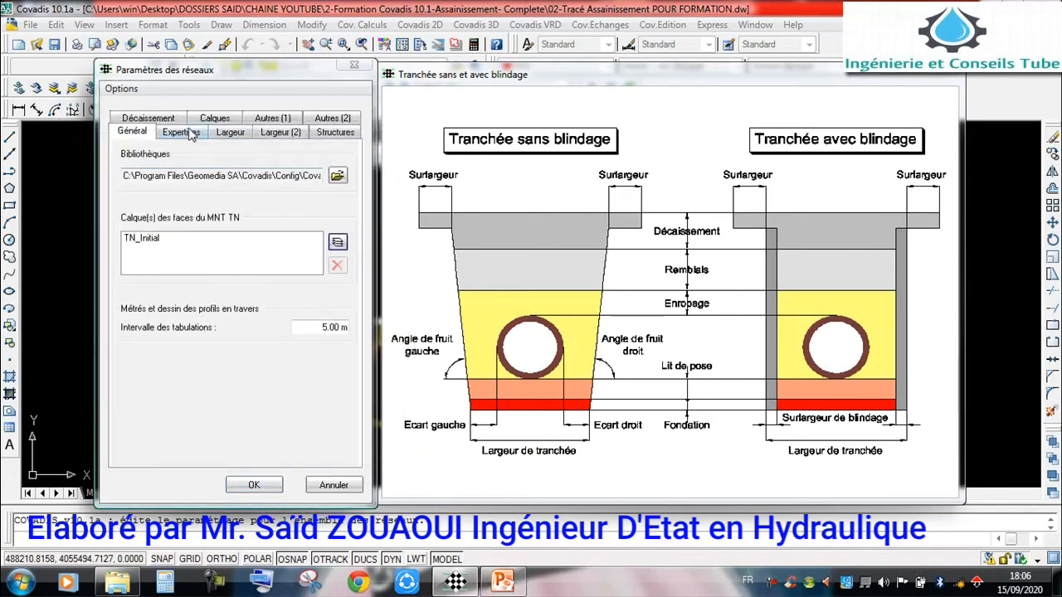
- Review the trench width settings and the node number prefix R, and accept the network parameters
left_click(234, 132)
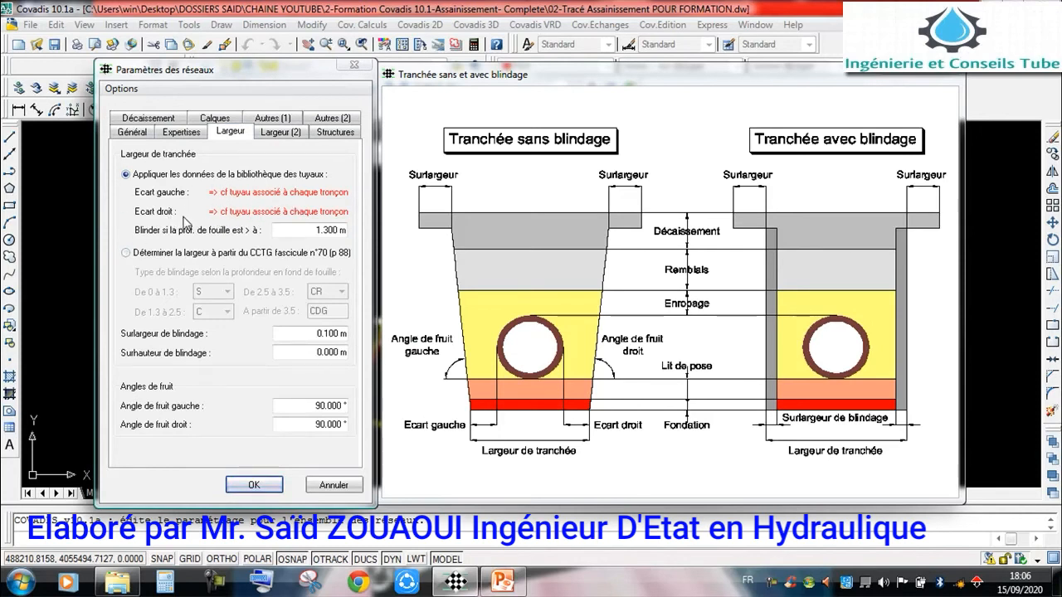
left_click(275, 120)
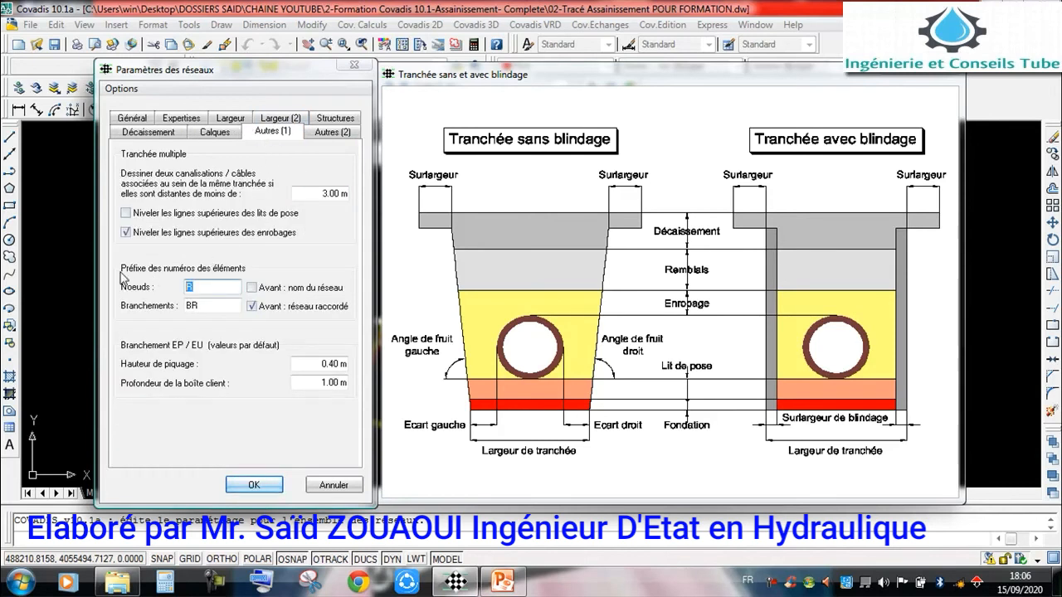
double_click(204, 290)
left_click(193, 287)
left_click(254, 485)
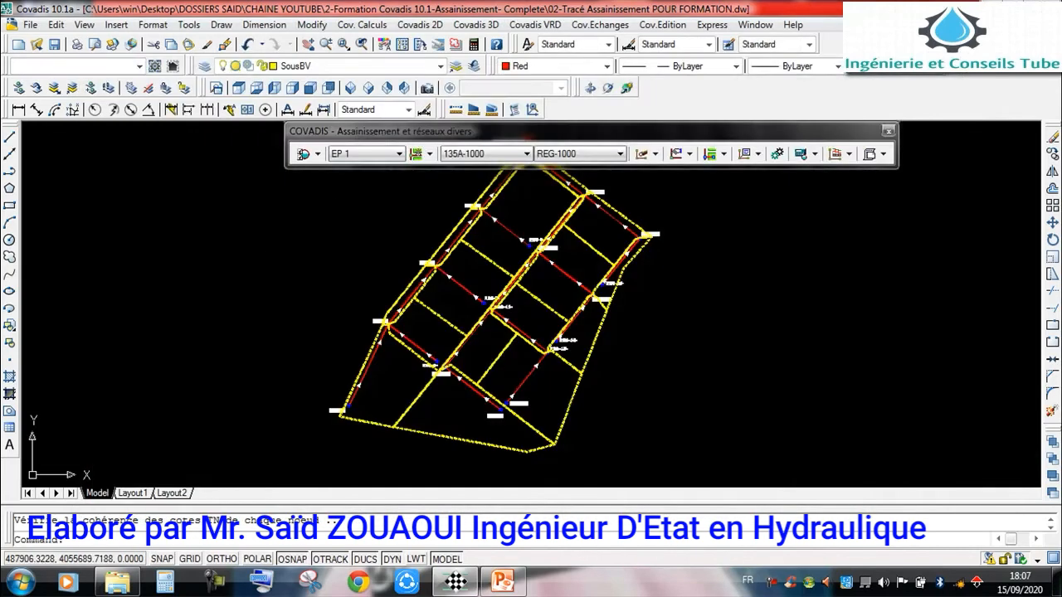
- Create a new EP network named "Reseau EP" with the description "Projet 1440 logements Eaux Pluviales"
left_click(420, 154)
left_click(447, 189)
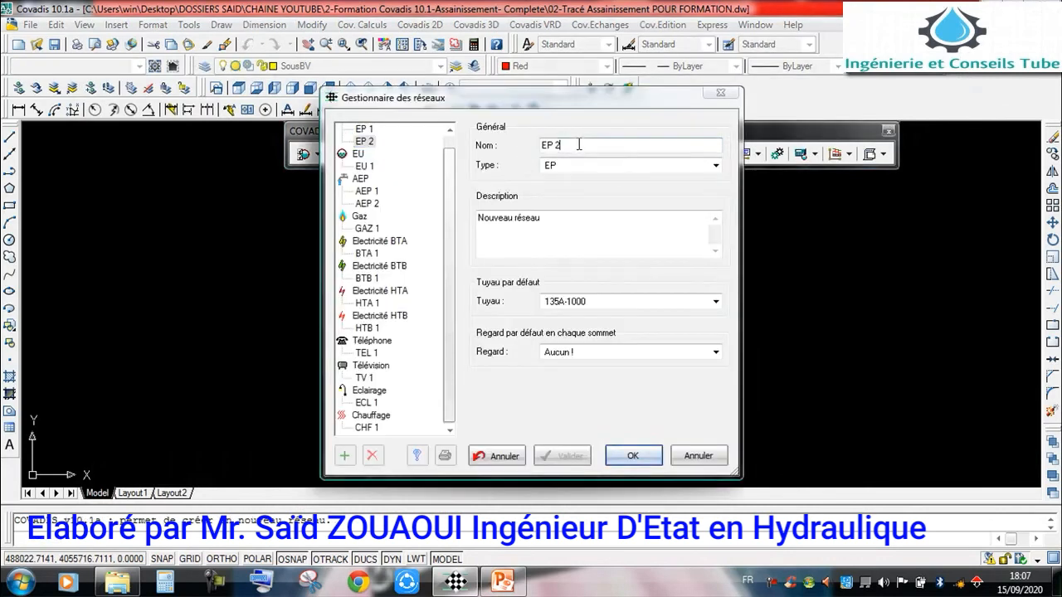
type("Reseau")
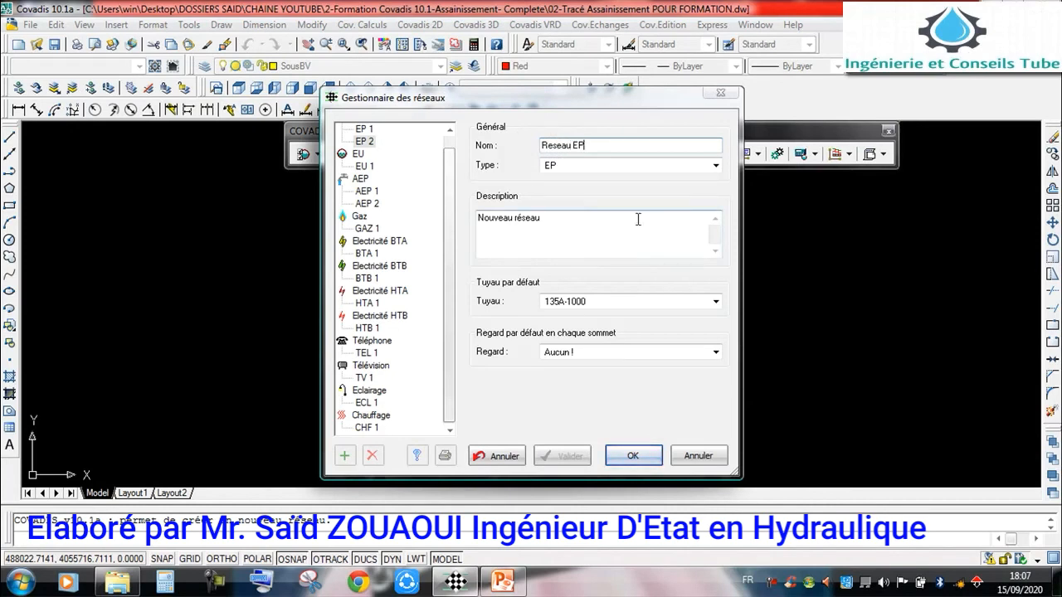
key("Tab")
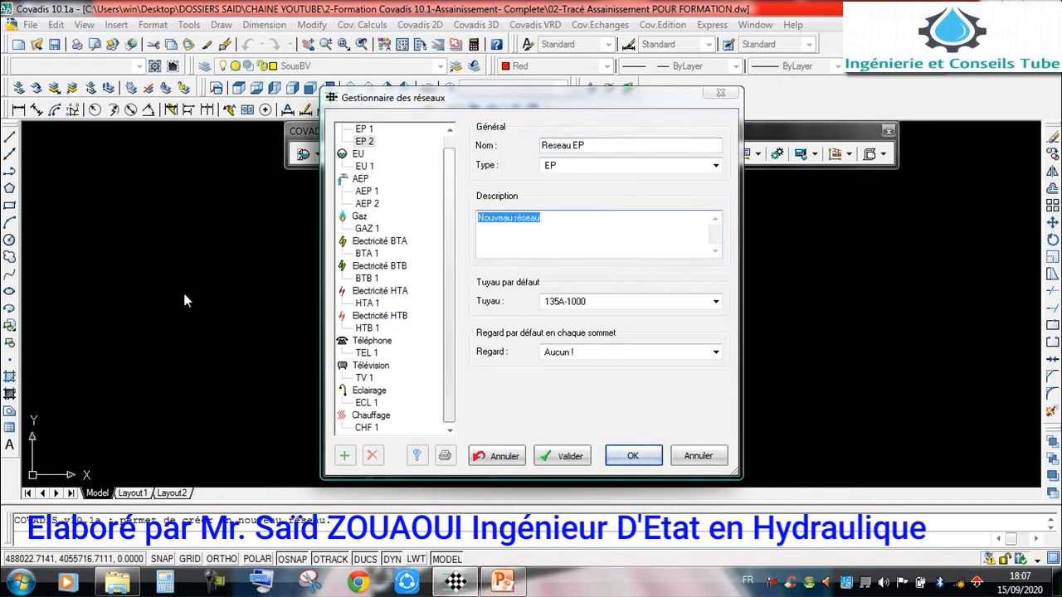
type("P")
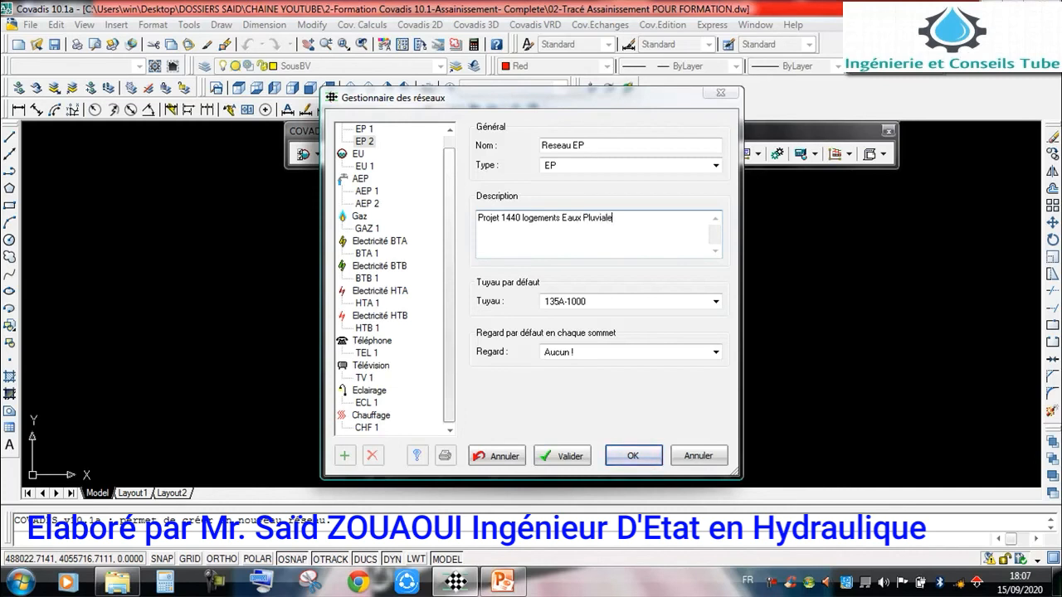
- Set the new network's default pipe to 135A-0400 and the default manhole at each vertex to REG-800
left_click(585, 302)
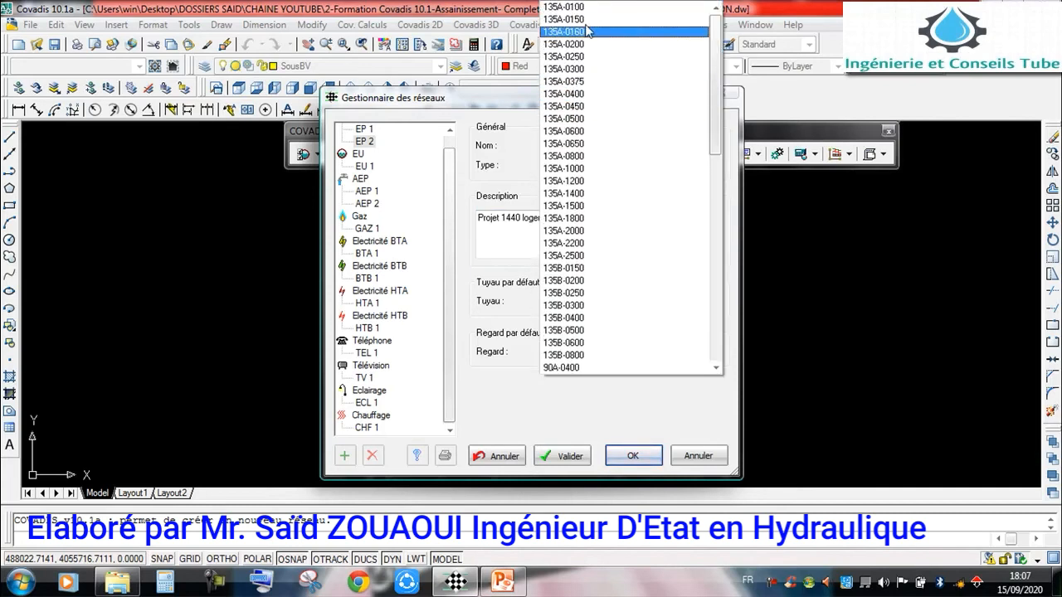
left_click(573, 94)
left_click(564, 355)
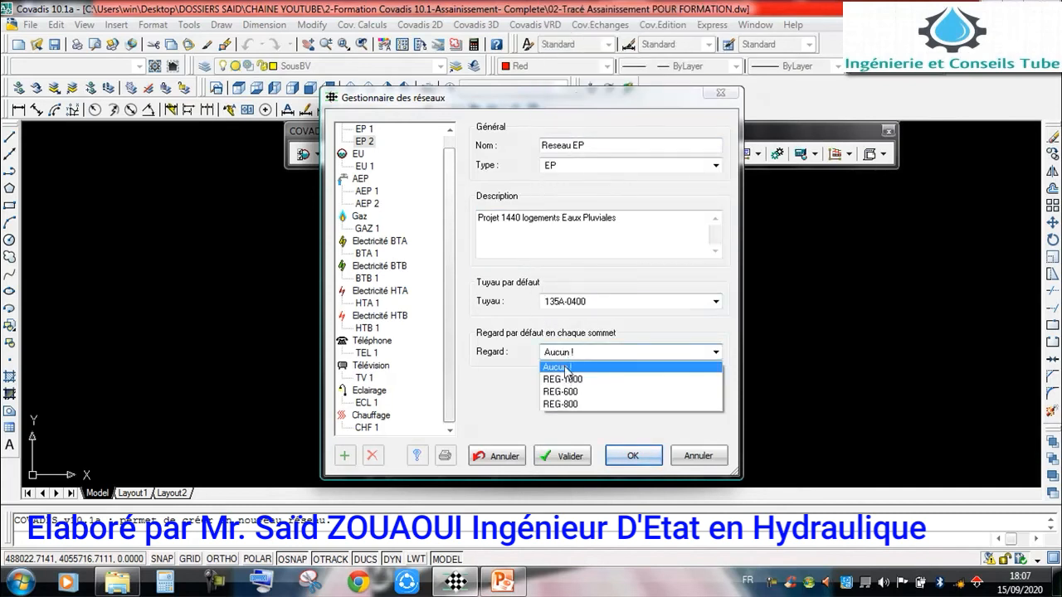
left_click(583, 405)
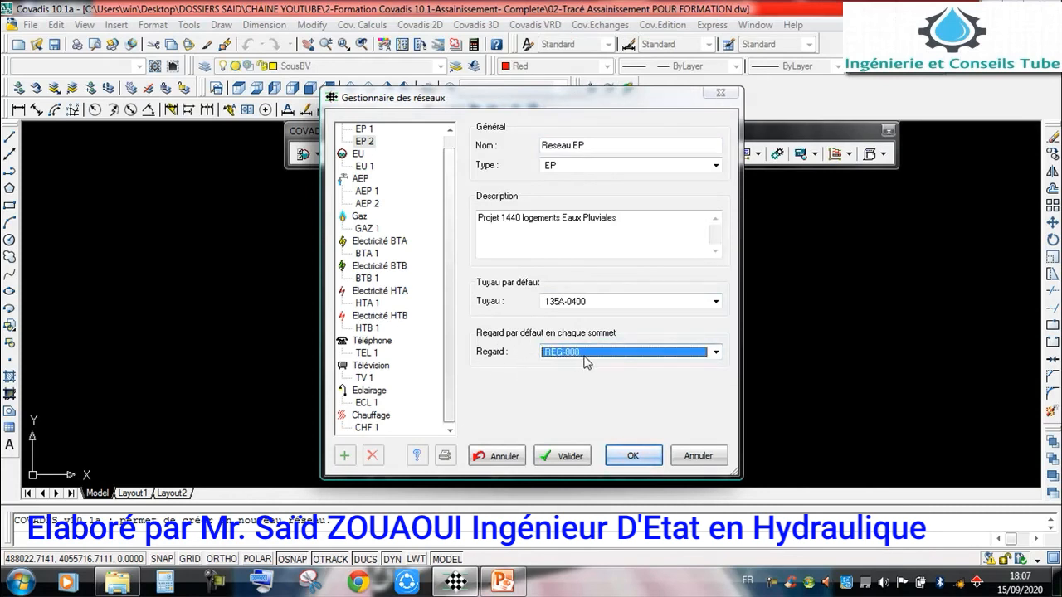
- Validate the new network in the network manager and make Reseau EP the current network
left_click(568, 458)
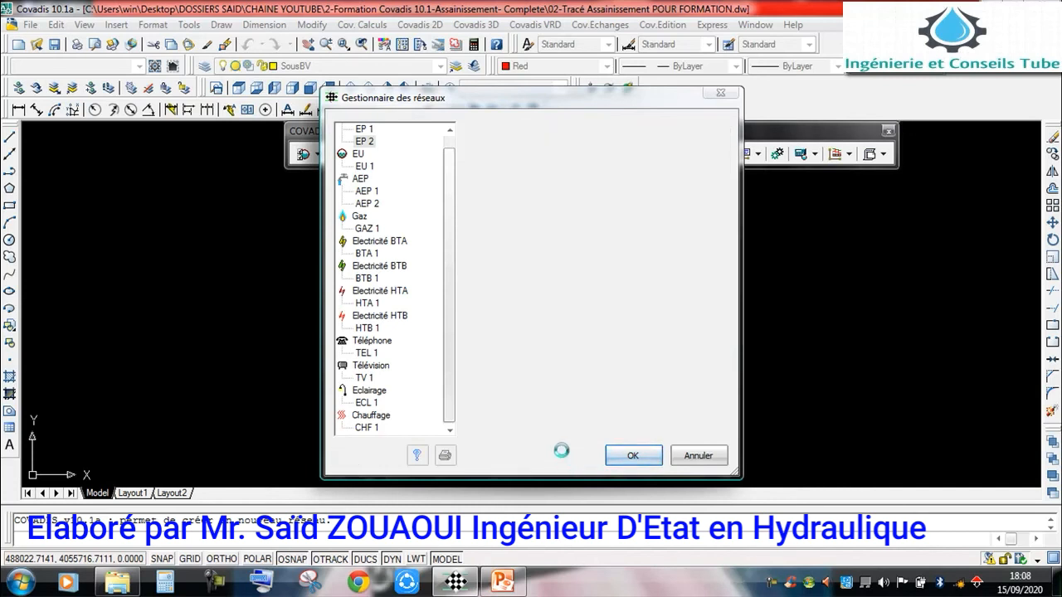
left_click(628, 456)
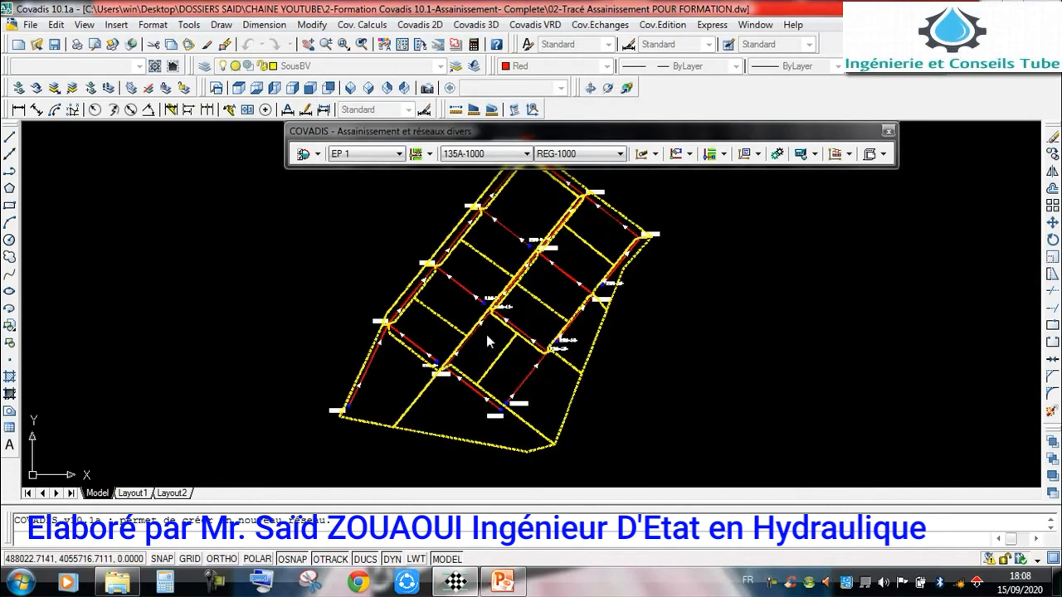
left_click(399, 154)
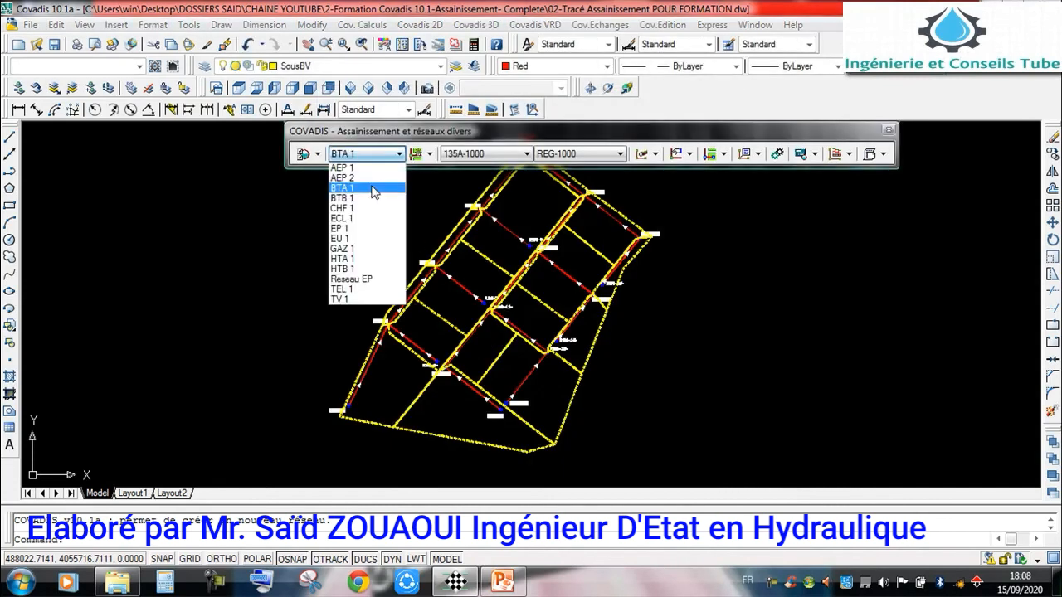
left_click(365, 279)
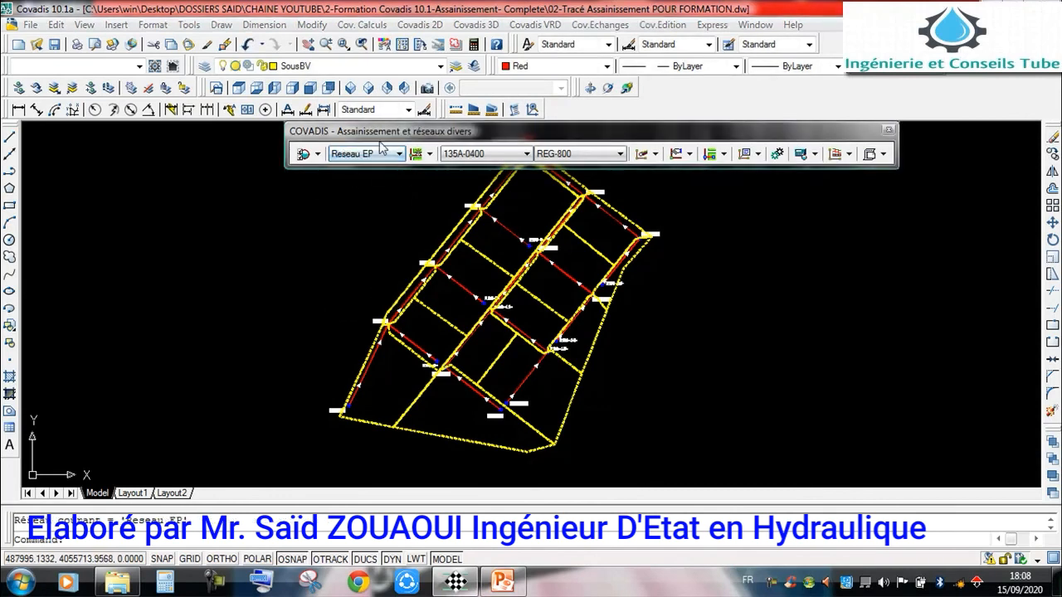
middle_click_drag(378, 223, 435, 228)
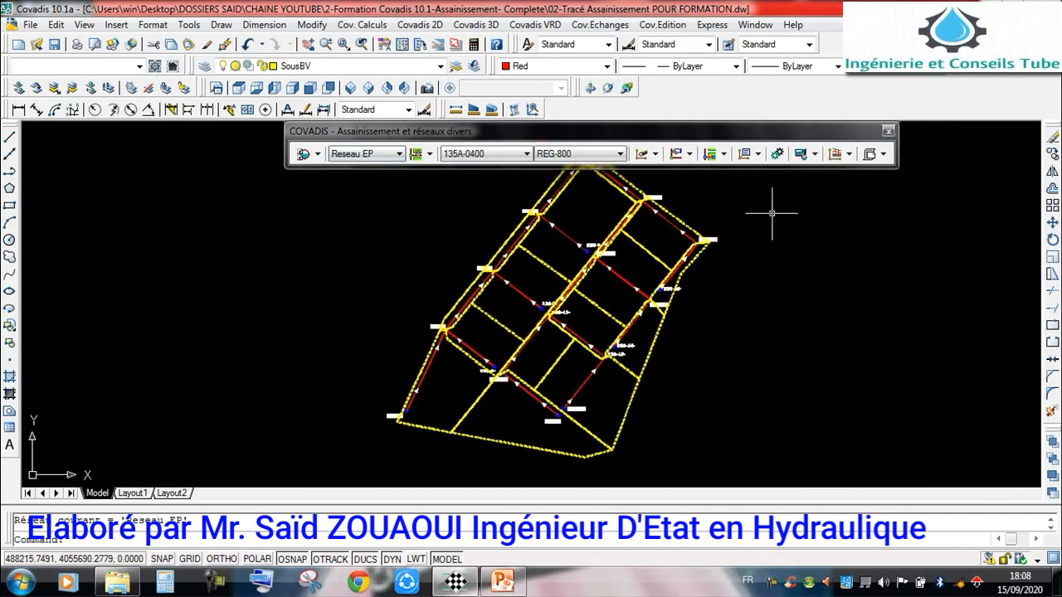
- Start converting polylines into pipes and select the red drainage polylines of the housing plan
left_click(657, 154)
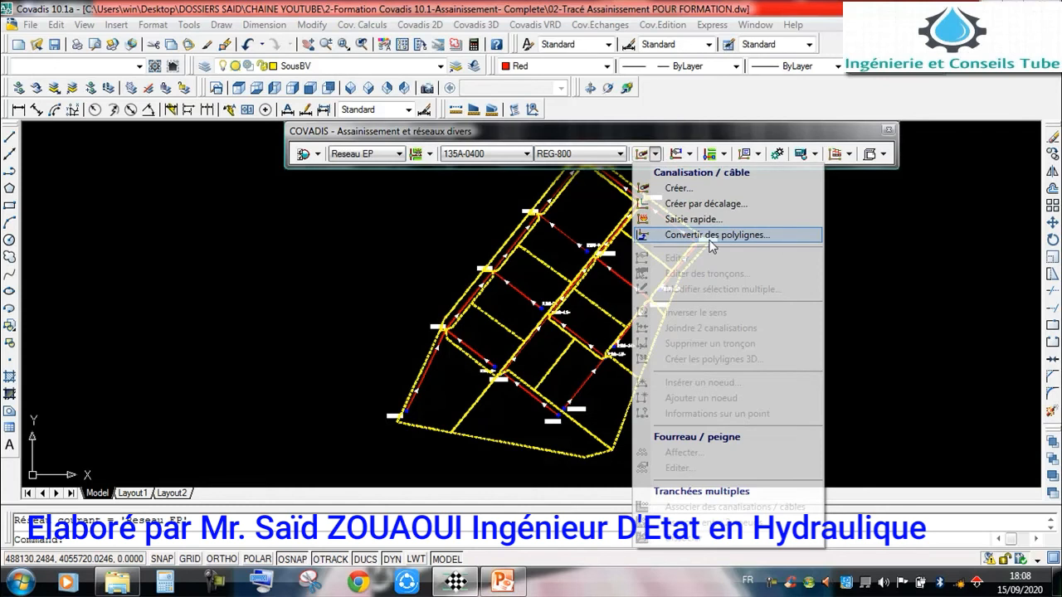
left_click(710, 239)
scroll(429, 380, "up", 3)
left_click(422, 367)
left_click(512, 322)
left_click(618, 212)
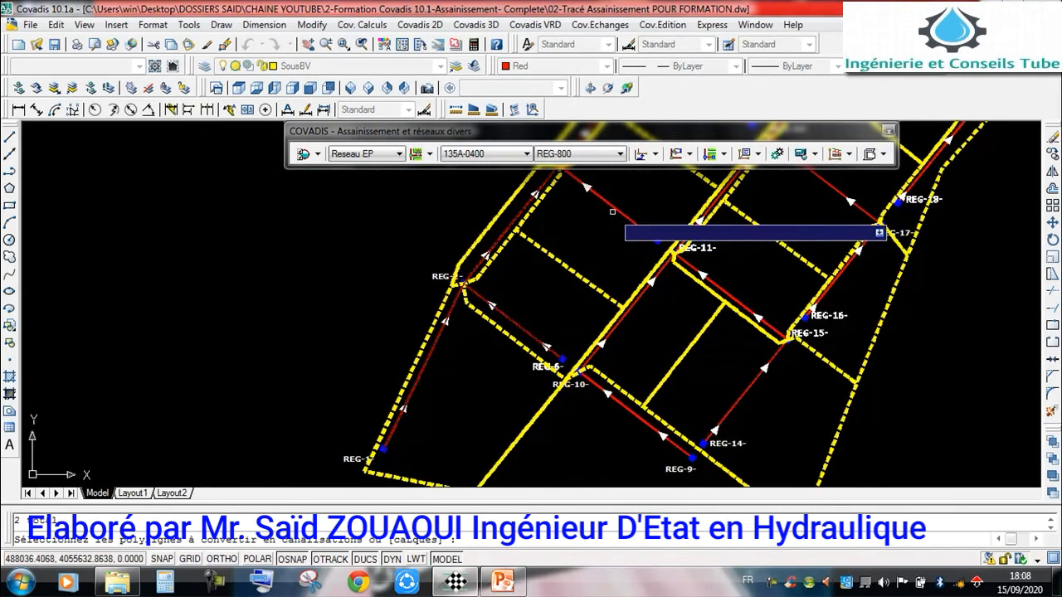
scroll(633, 231, "down", 3)
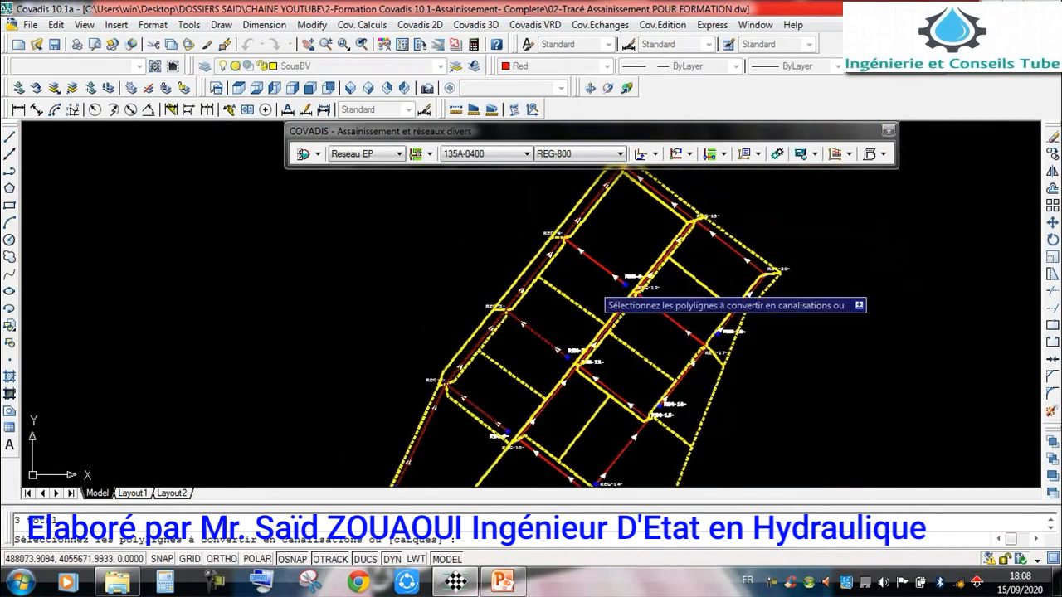
scroll(676, 340, "up", 2)
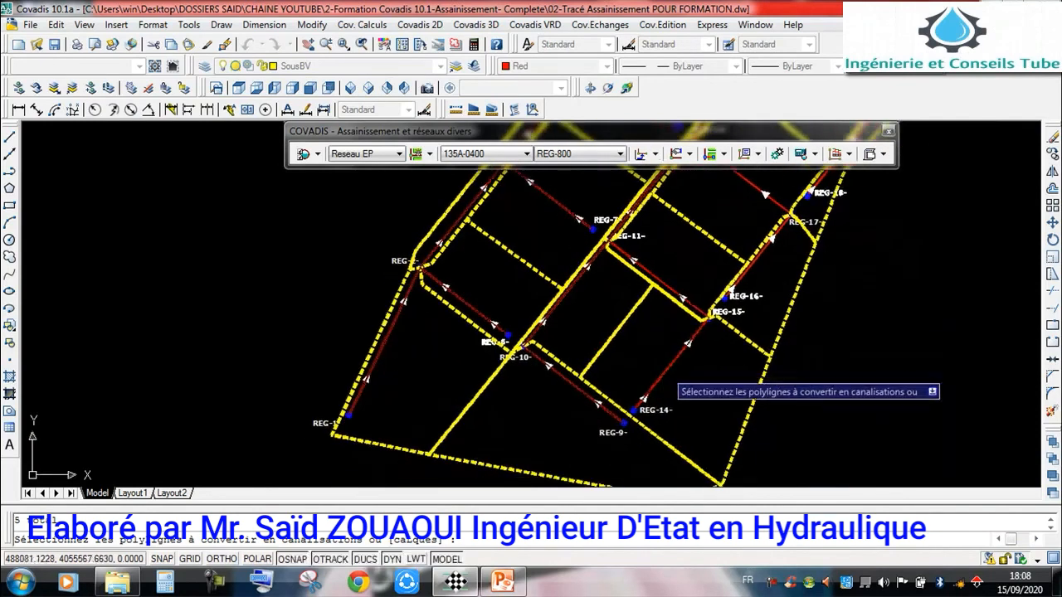
right_click(758, 214)
left_click(780, 220)
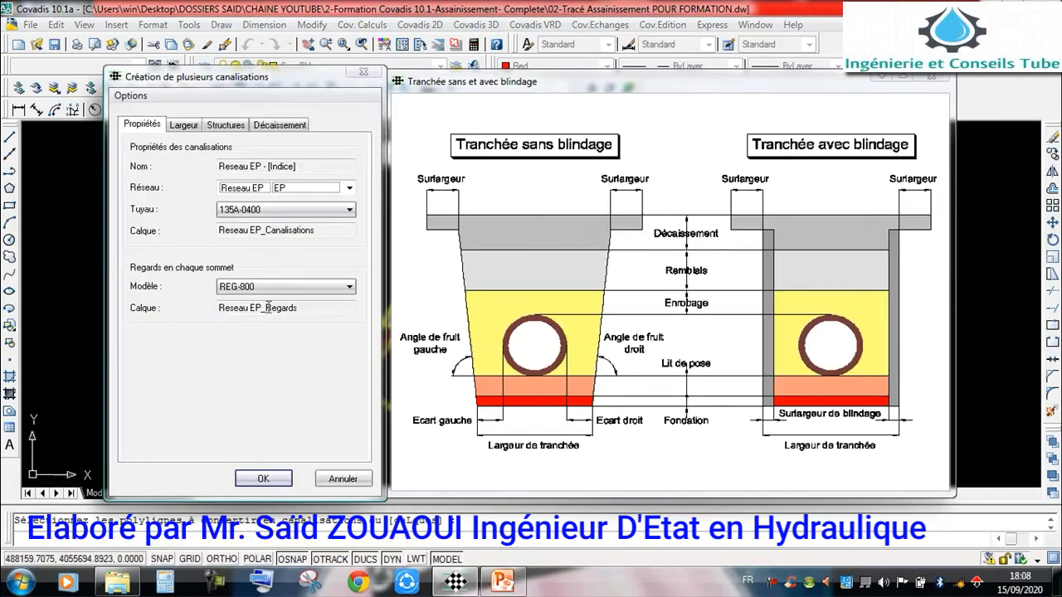
- Check the trench width and pipe properties, and create the Reseau EP pipes with pipe 135A-0400 and manhole REG-800
left_click(184, 126)
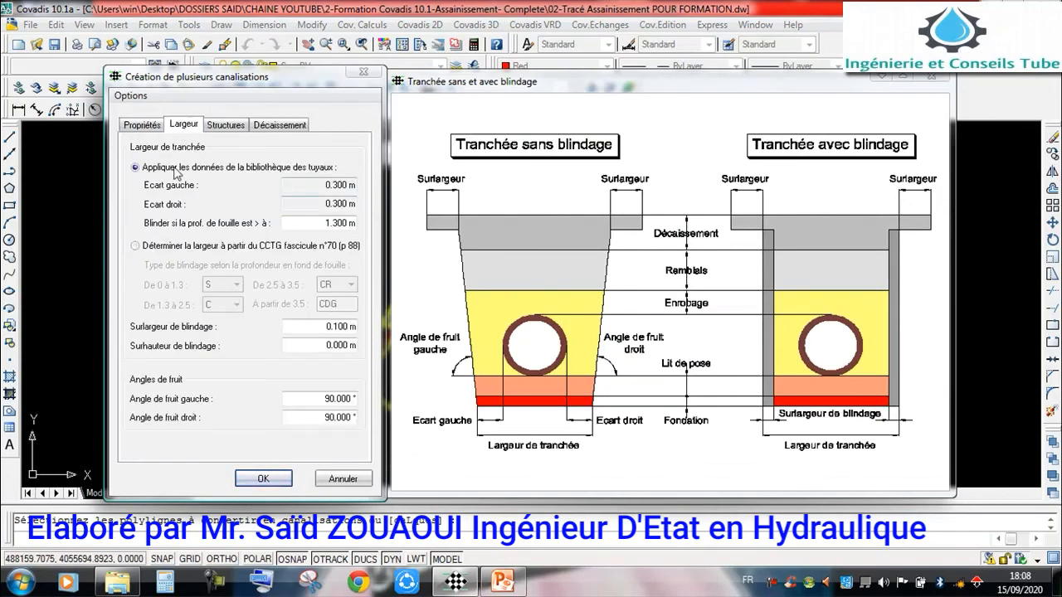
left_click(141, 126)
key("Right")
key("Right")
key("Right")
left_click(151, 126)
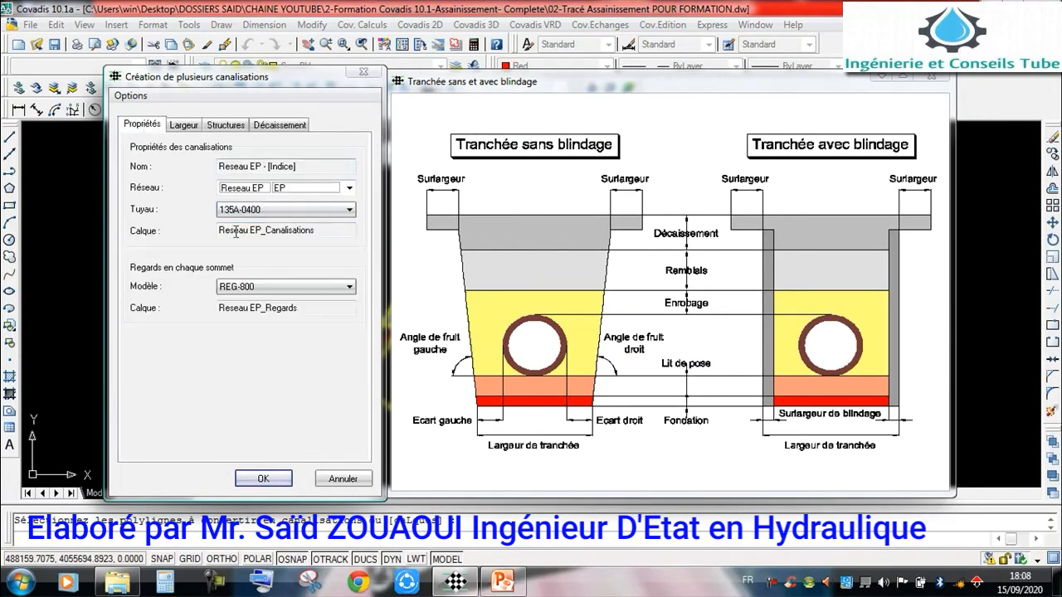
left_click(263, 479)
left_click(631, 388)
- Examine the converted pipes and manholes across the plan and the available longitudinal profile commands
scroll(631, 277, "down", 1)
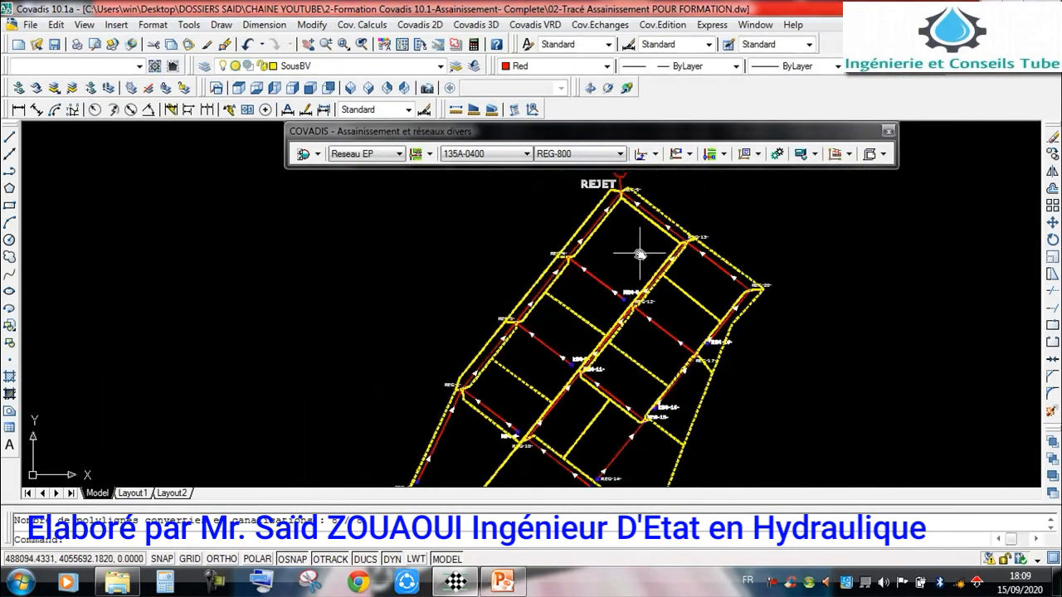
middle_click_drag(630, 277, 594, 310)
scroll(565, 281, "down", 2)
scroll(565, 282, "up", 4)
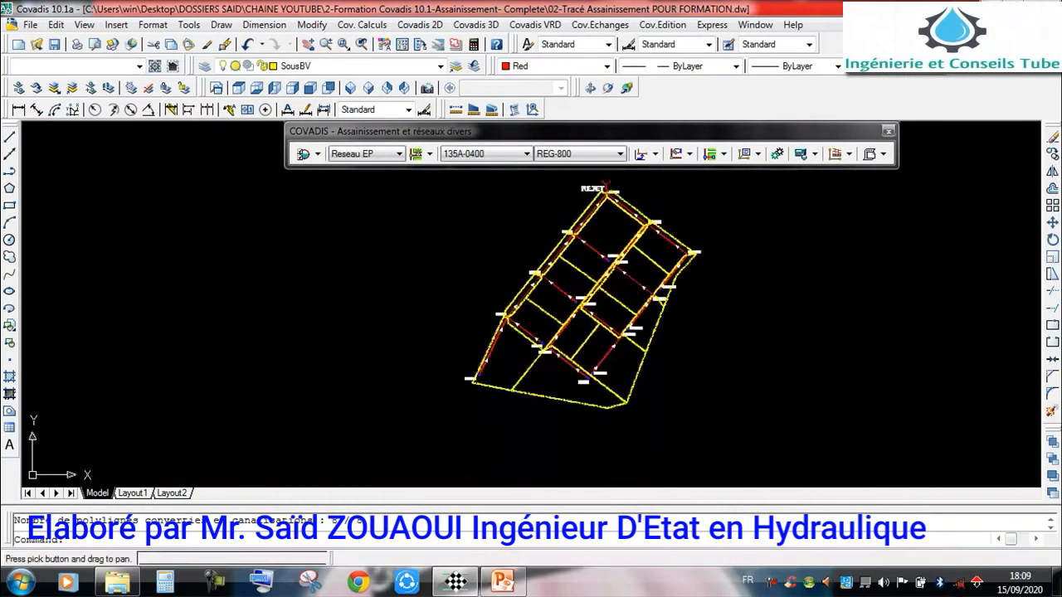
scroll(576, 295, "up", 3)
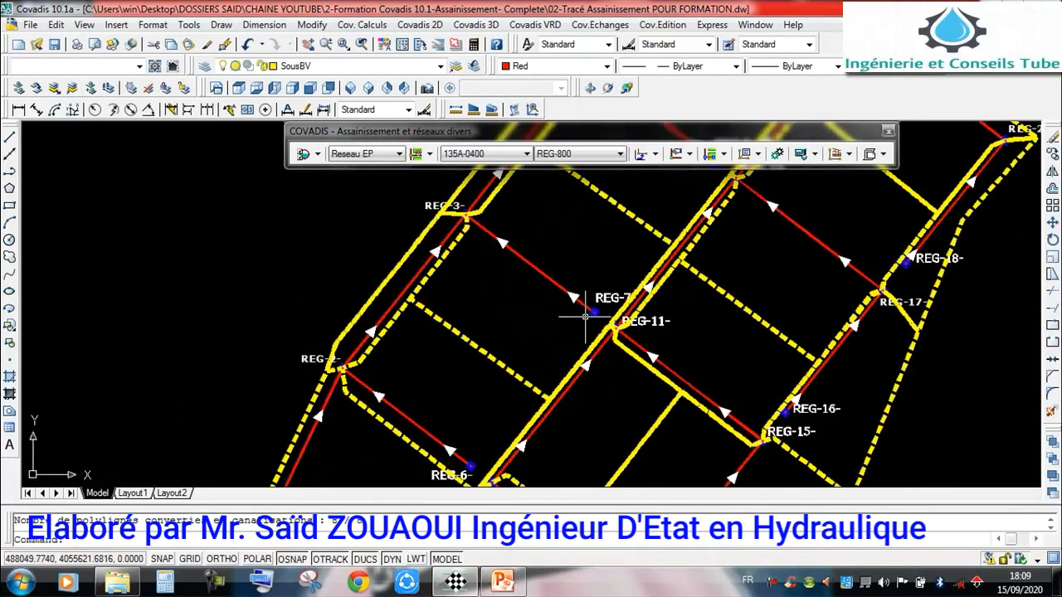
scroll(578, 315, "down", 3)
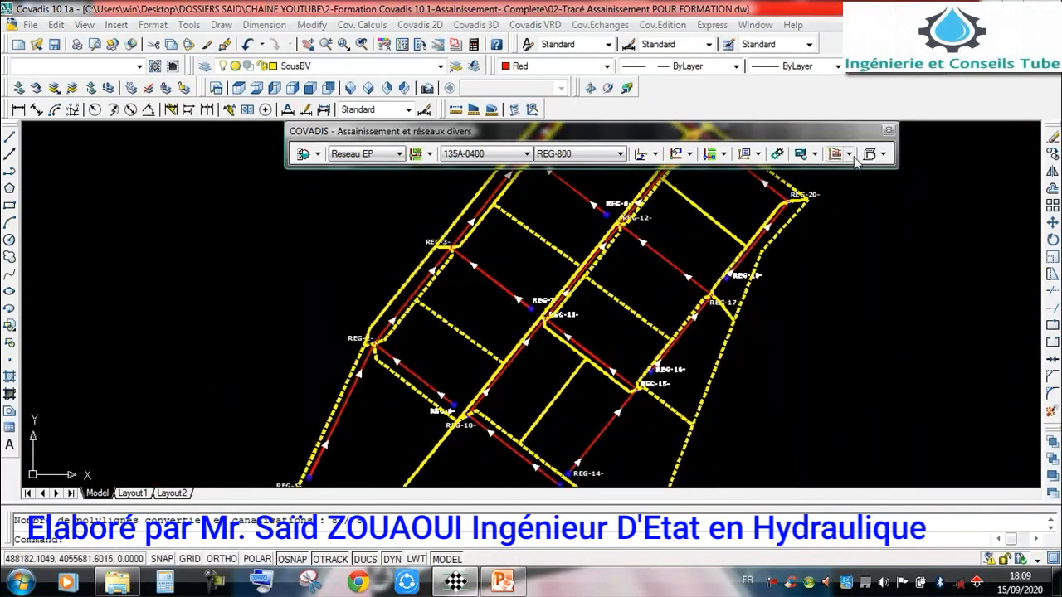
left_click(850, 154)
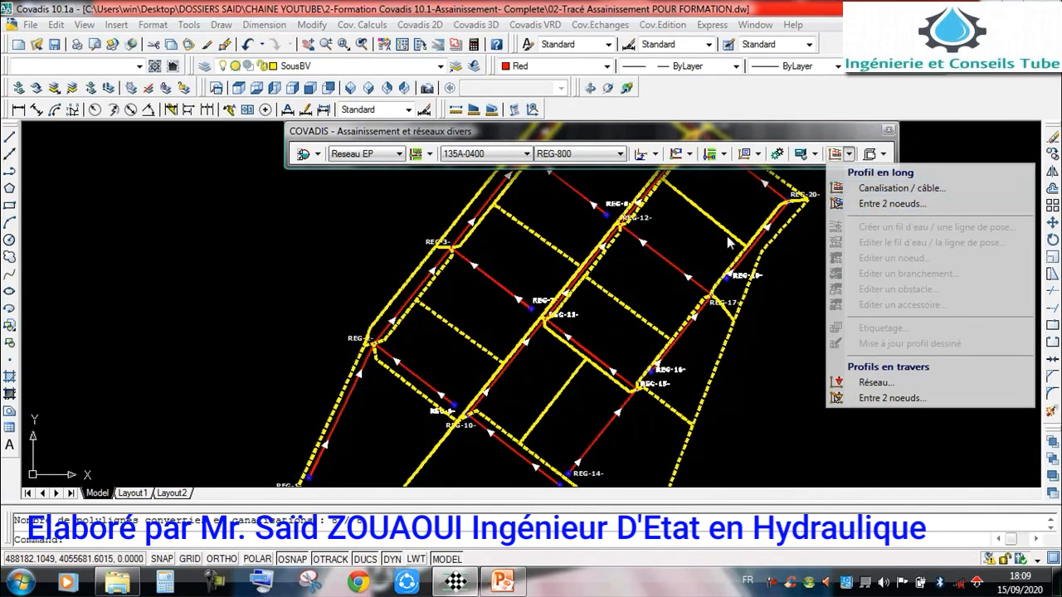
left_click(880, 197)
mouse_move(502, 263)
middle_mouse_down()
mouse_move(463, 259)
mouse_move(501, 227)
middle_mouse_up()
- Open the flow and section calculation parameters for Reseau EP, and leave them without calculating
left_click(817, 154)
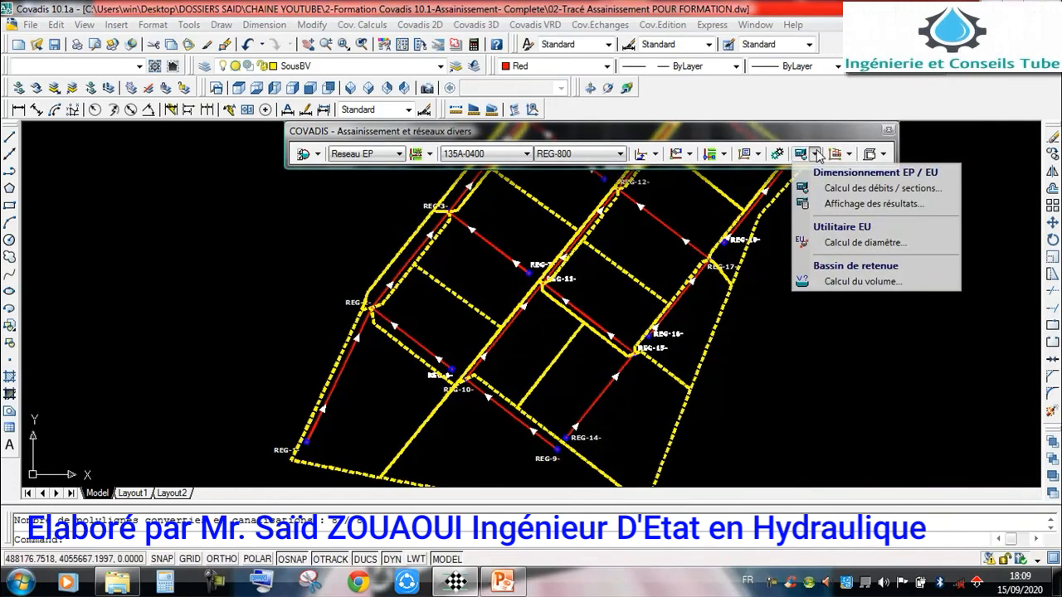
left_click(920, 195)
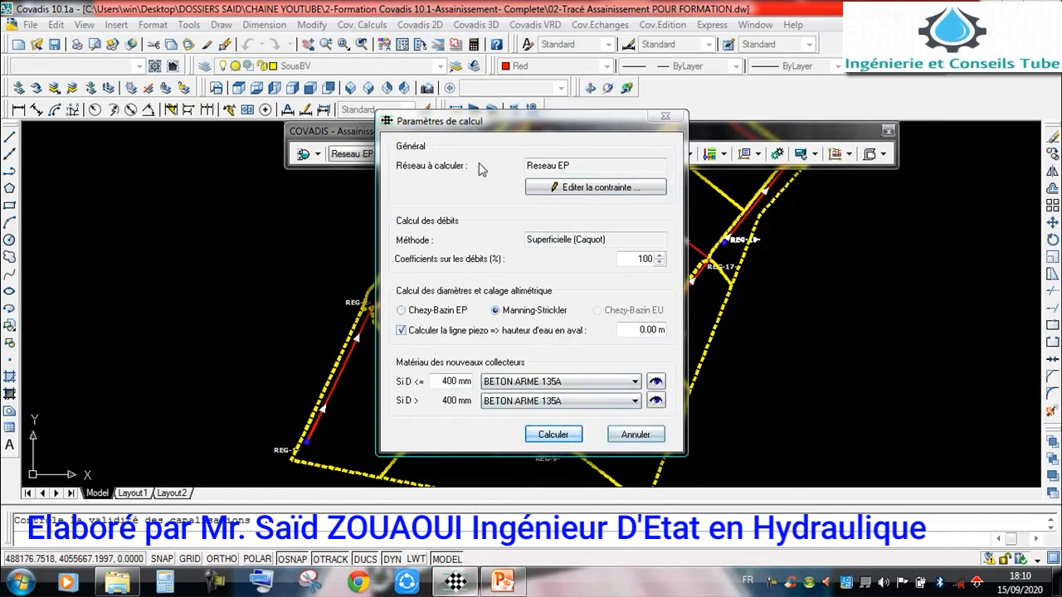
left_click(633, 434)
- Compare the stormwater flow calculation methods and set the Caquot superficial method (Instruction Technique 77.284)
left_click(439, 267)
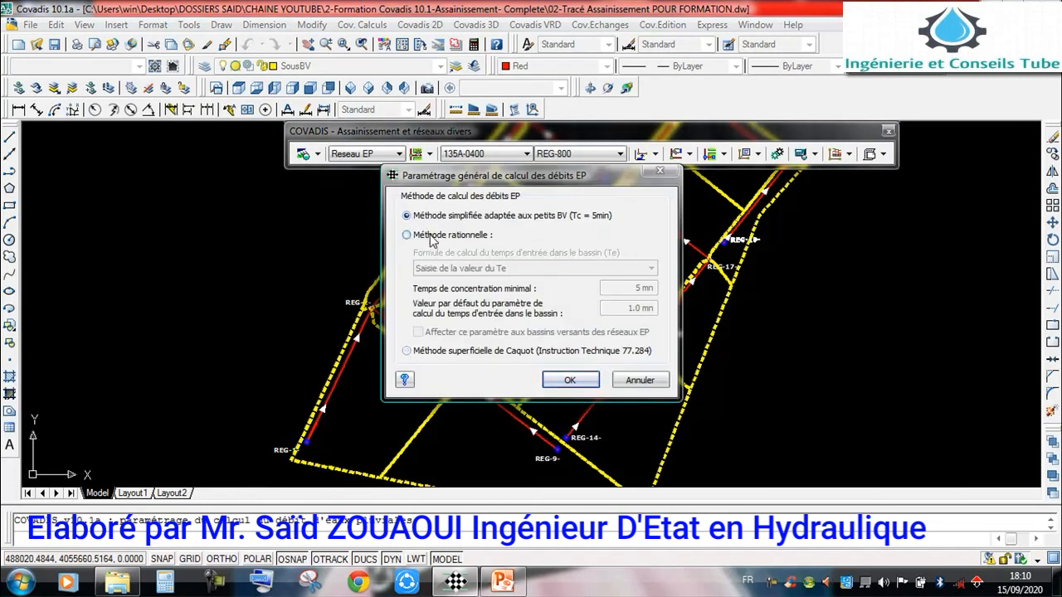
left_click(431, 240)
left_click(406, 351)
left_click(416, 217)
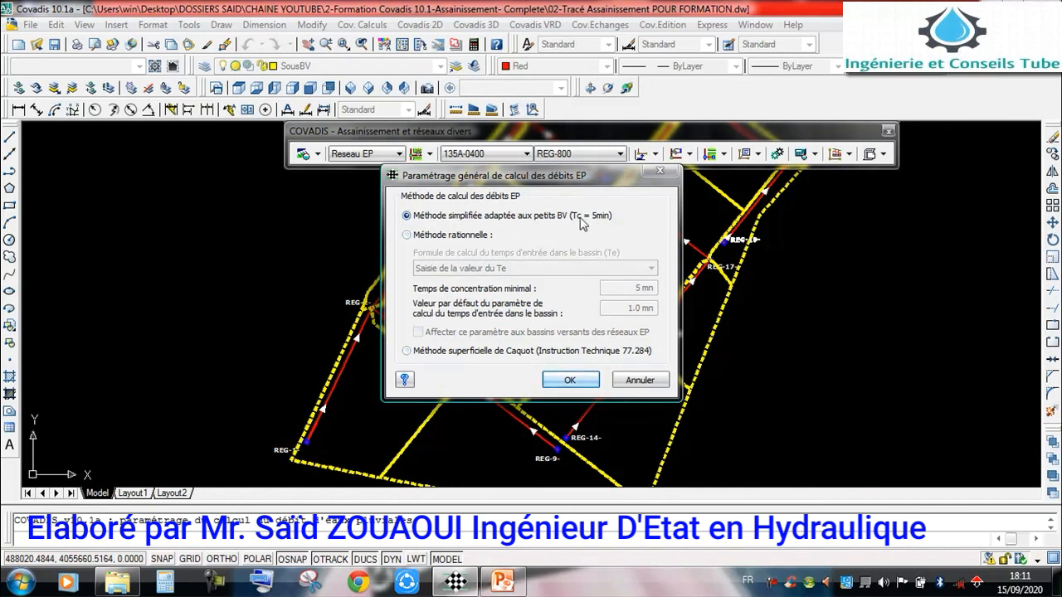
left_click(447, 237)
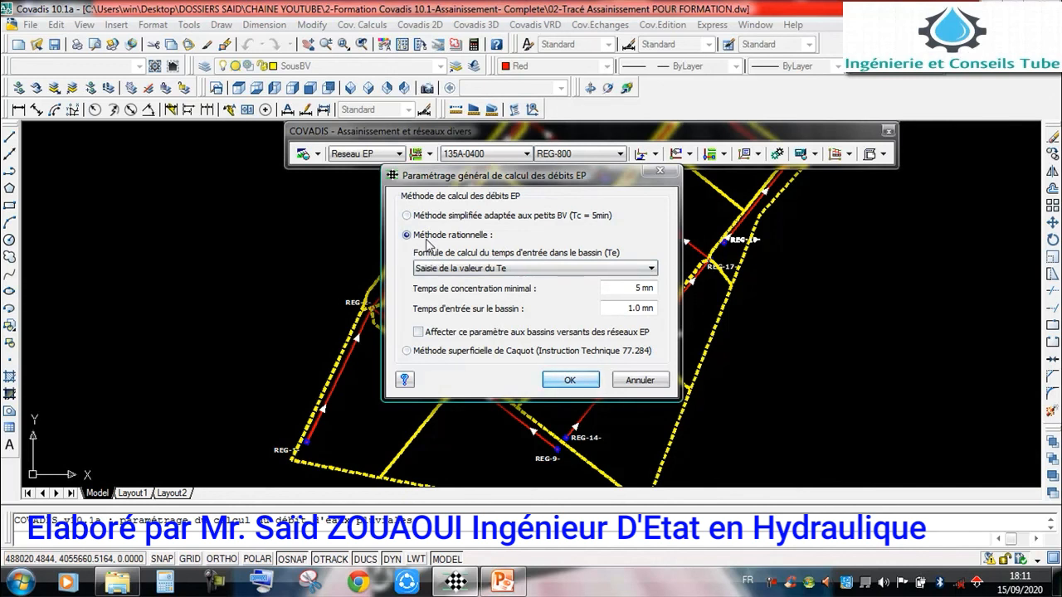
left_click(407, 351)
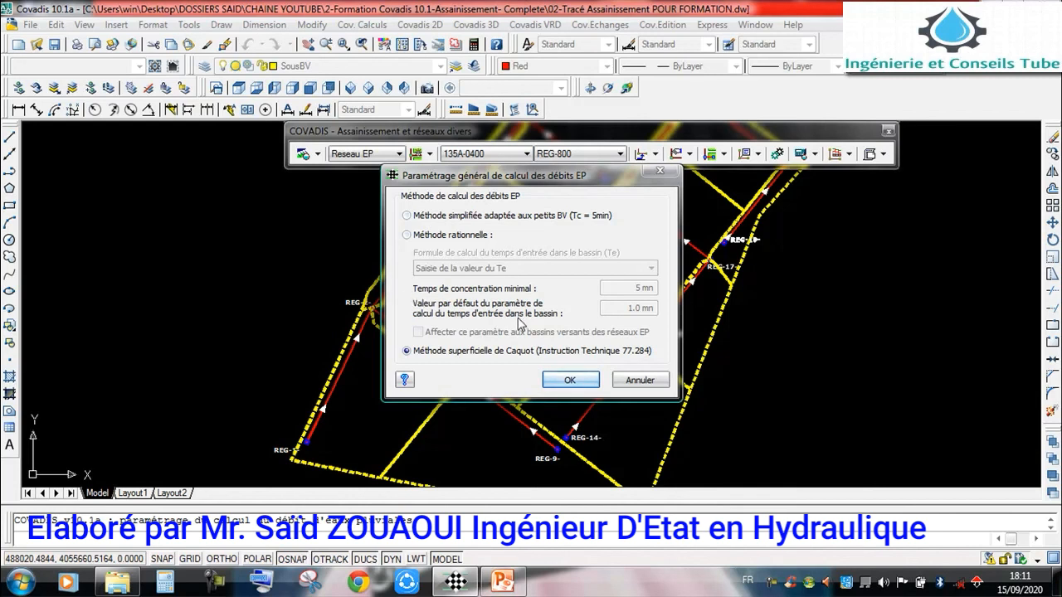
left_click(570, 380)
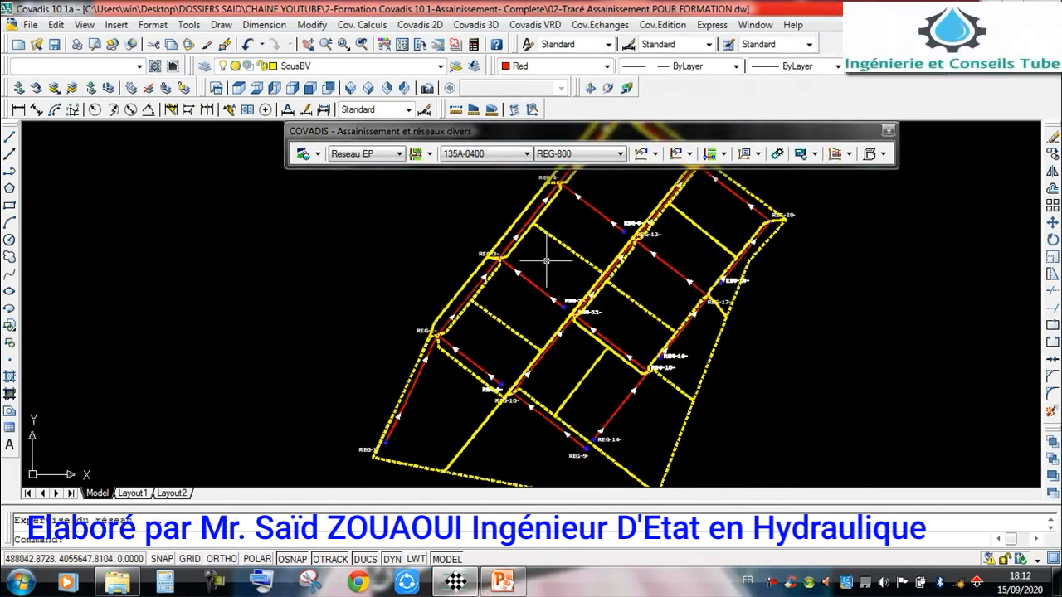
middle_click_drag(550, 271, 532, 237)
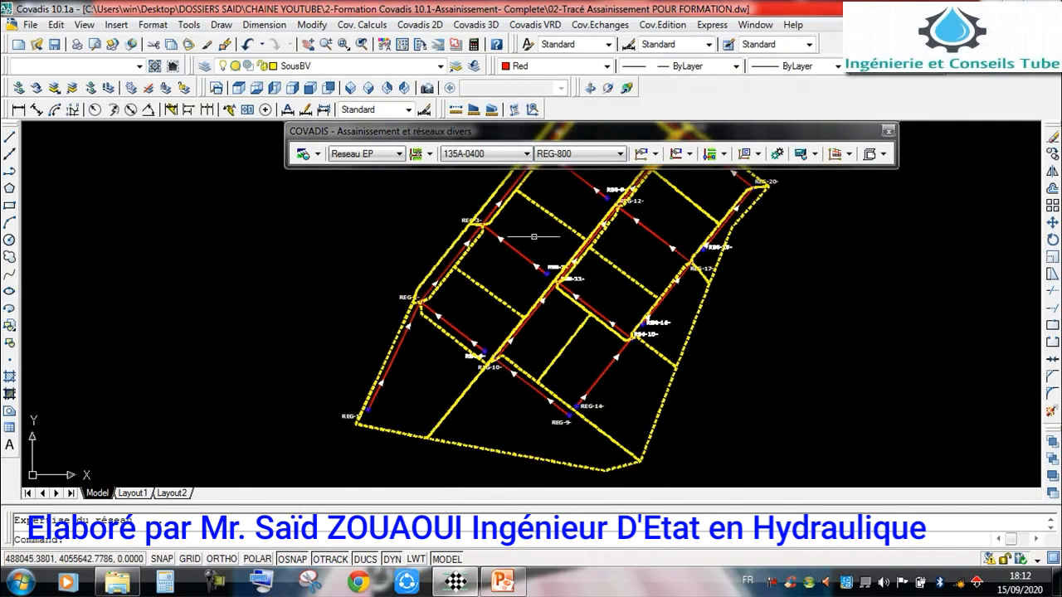
scroll(564, 257, "down", 4)
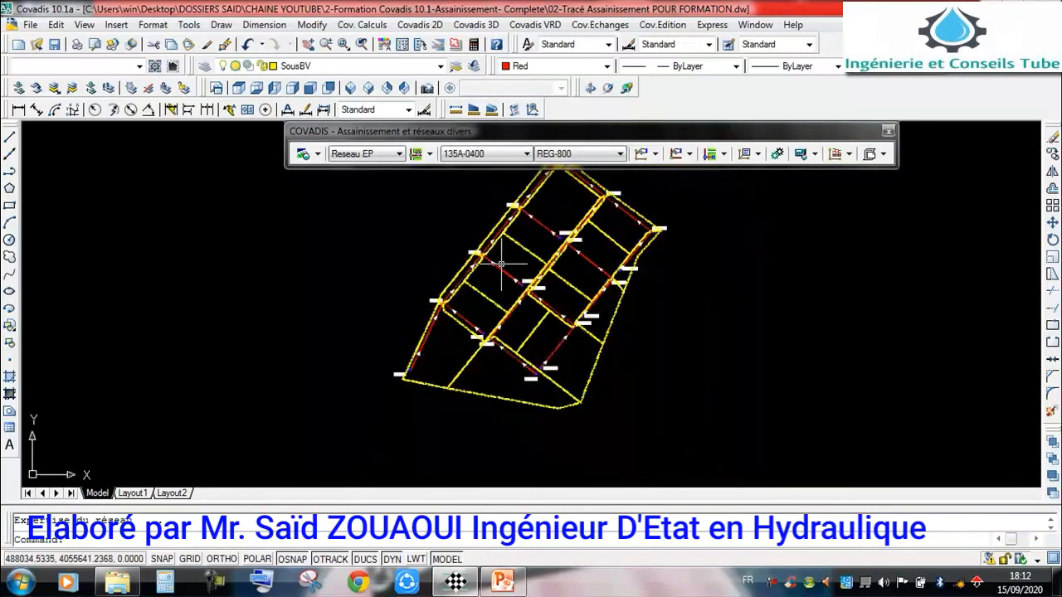
mouse_move(529, 233)
middle_mouse_down()
mouse_move(521, 270)
mouse_move(548, 260)
middle_mouse_up()
scroll(535, 259, "up", 1)
scroll(548, 254, "up", 1)
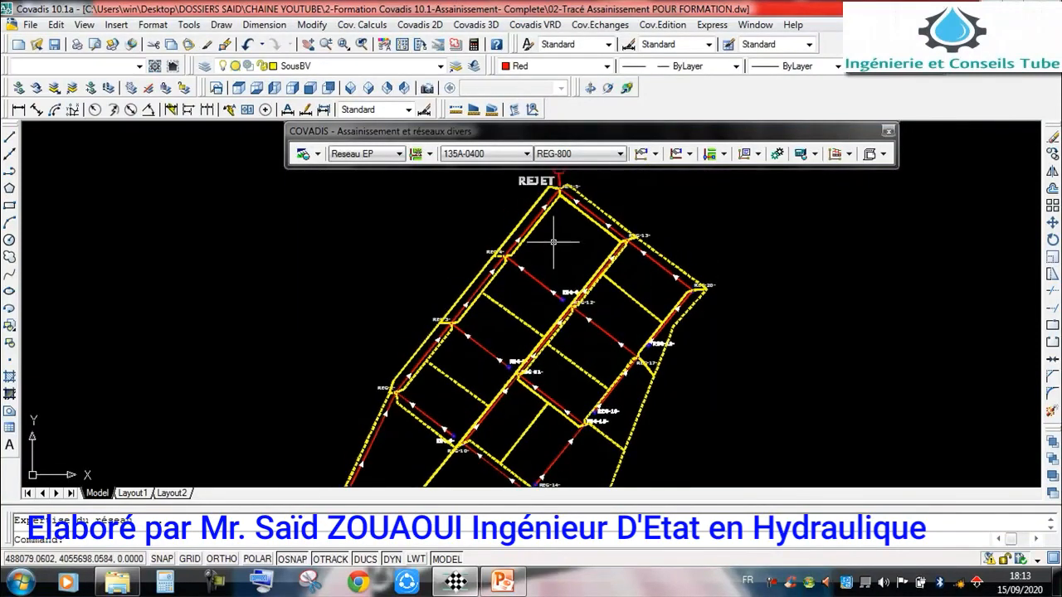